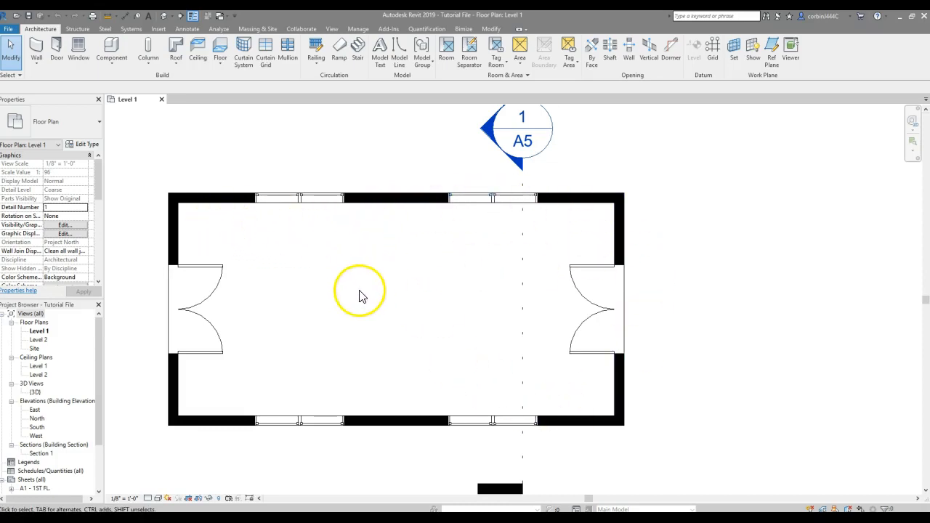
# Delete both windows in the upper exterior wall of the Level 1 floor plan.
pyautogui.moveTo(223, 176); pyautogui.dragTo(587, 251)
pyautogui.press('Delete')
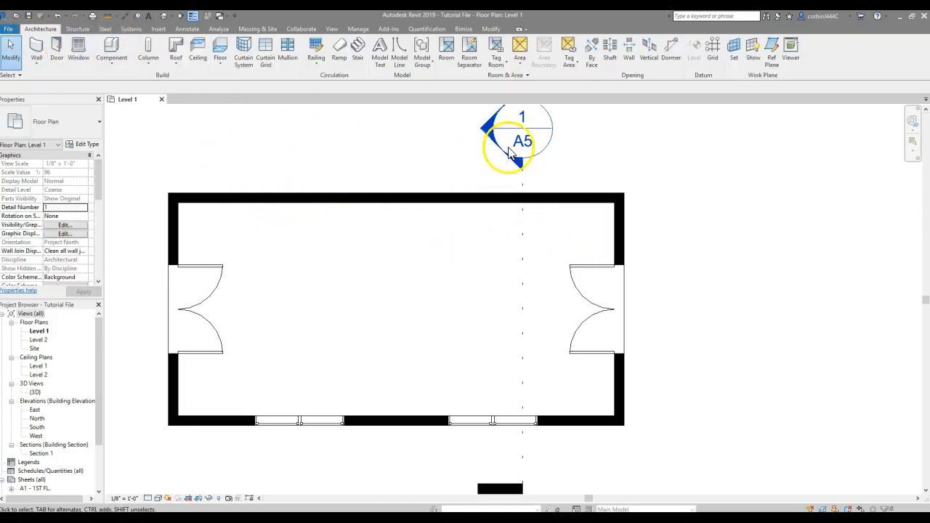
# Open the Section 1 view from its section marker and reveal the hidden elements to show the levels.
pyautogui.doubleClick(520, 129)
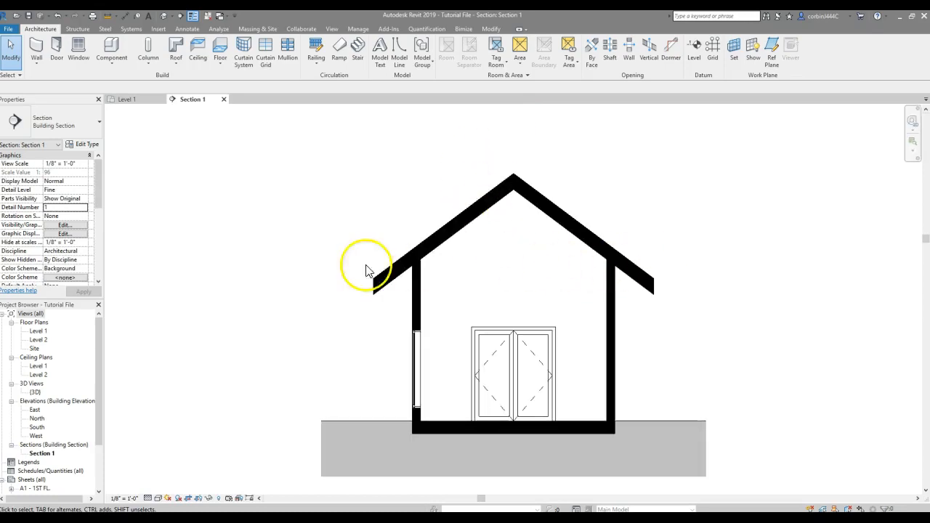
pyautogui.scroll(-2, 329, 276)
pyautogui.click(222, 498)
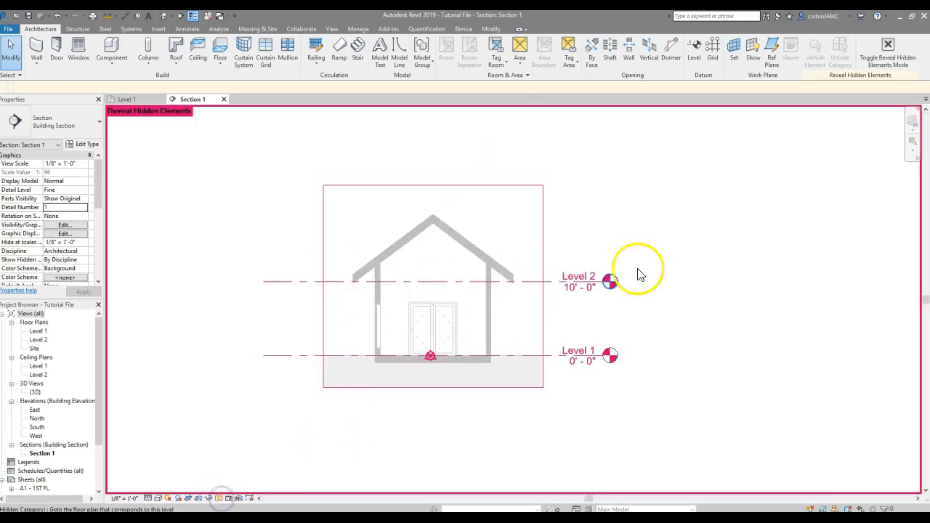
pyautogui.scroll(2, 632, 268)
pyautogui.scroll(-3, 494, 359)
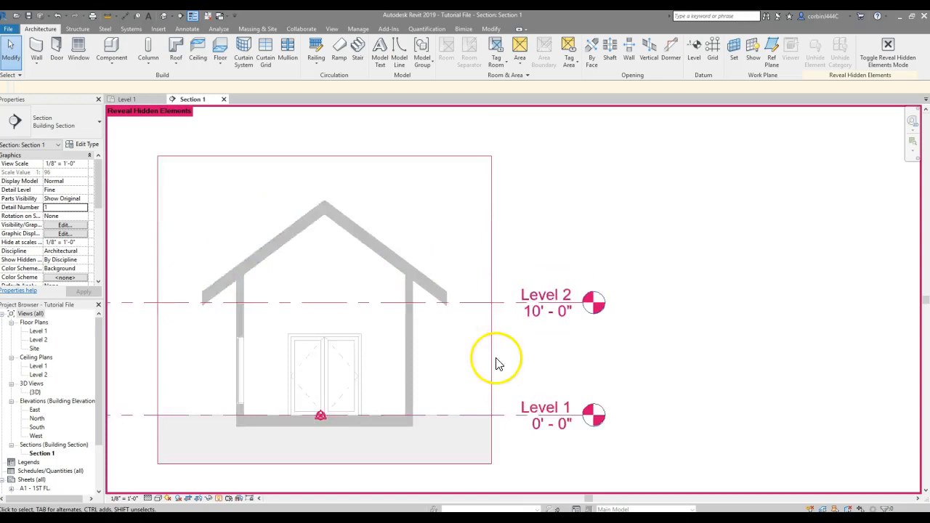
# Move the roof straight up by 2'-0" in the section view.
pyautogui.click(404, 266)
pyautogui.scroll(2, 416, 275)
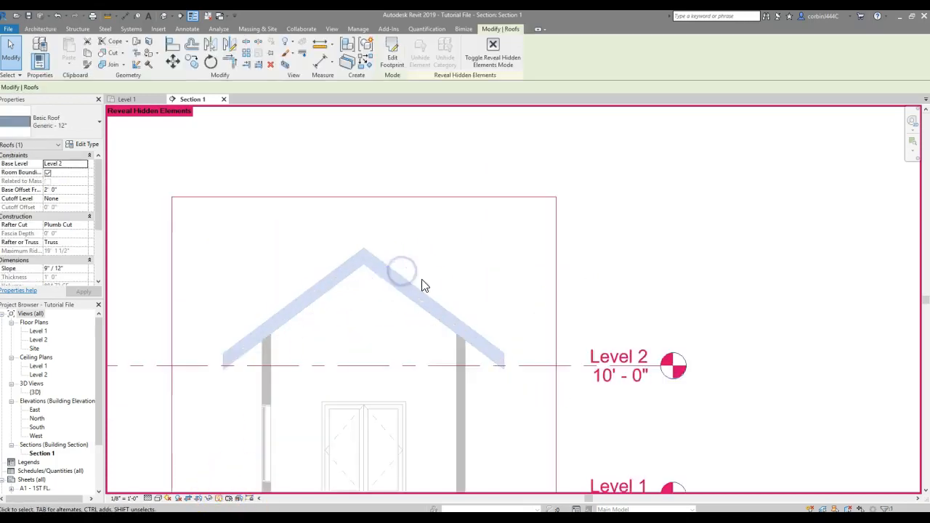
pyautogui.click(172, 61)
pyautogui.click(466, 341)
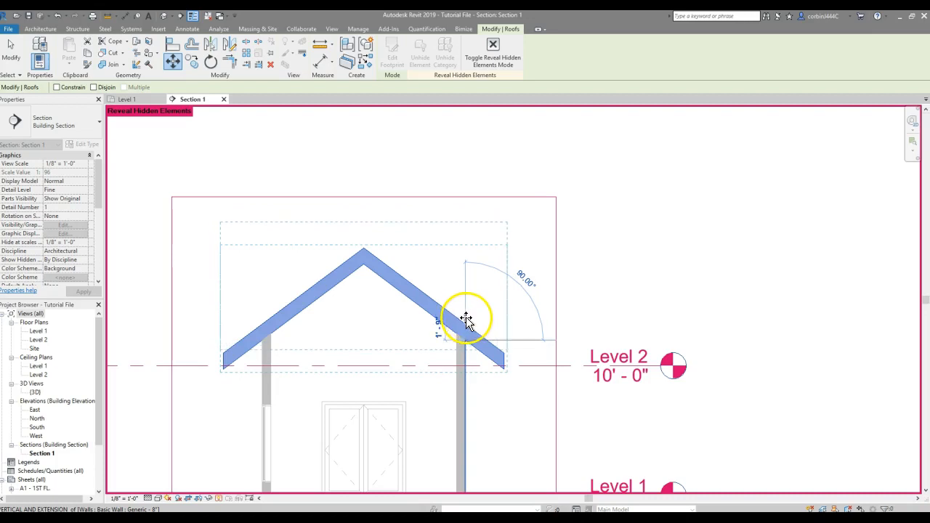
pyautogui.click(467, 318)
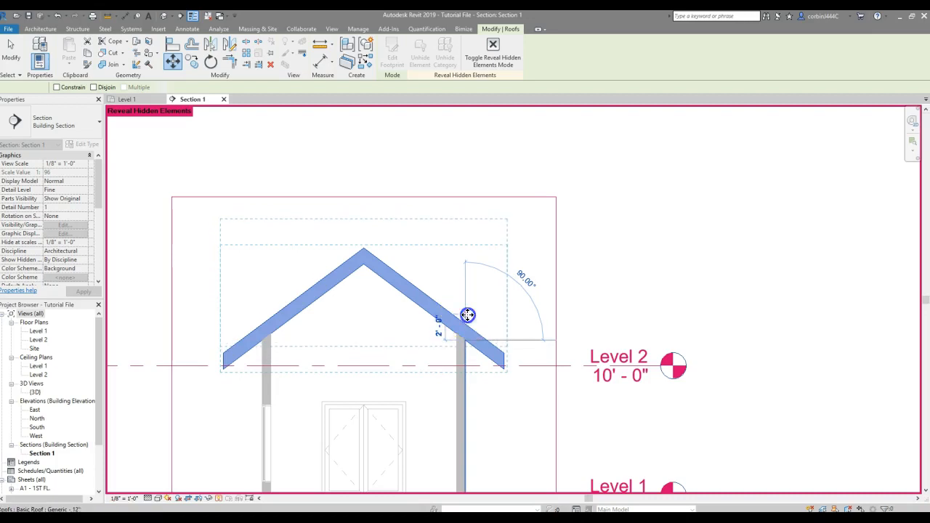
pyautogui.click(655, 291)
pyautogui.scroll(-2, 290, 284)
pyautogui.scroll(2, 401, 342)
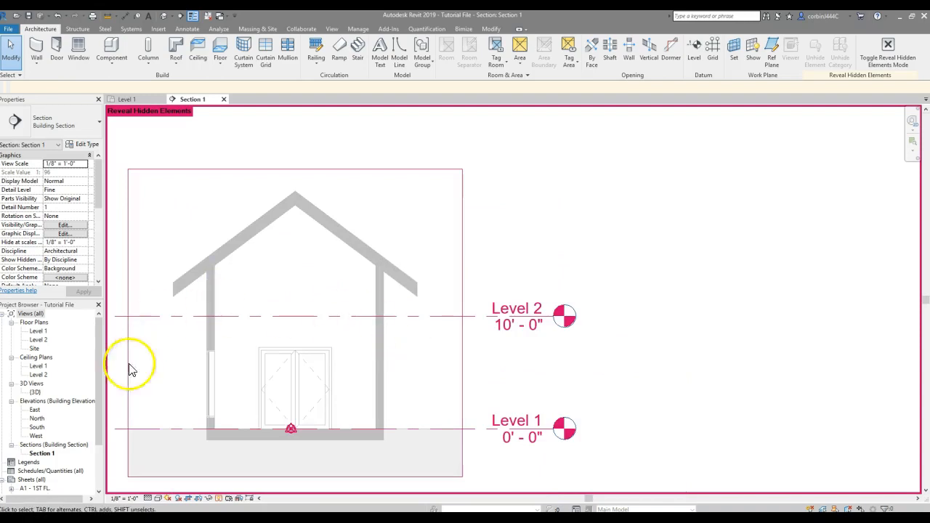
# Open the Level 2 floor plan and start a floor of type Generic - 12".
pyautogui.click(38, 340)
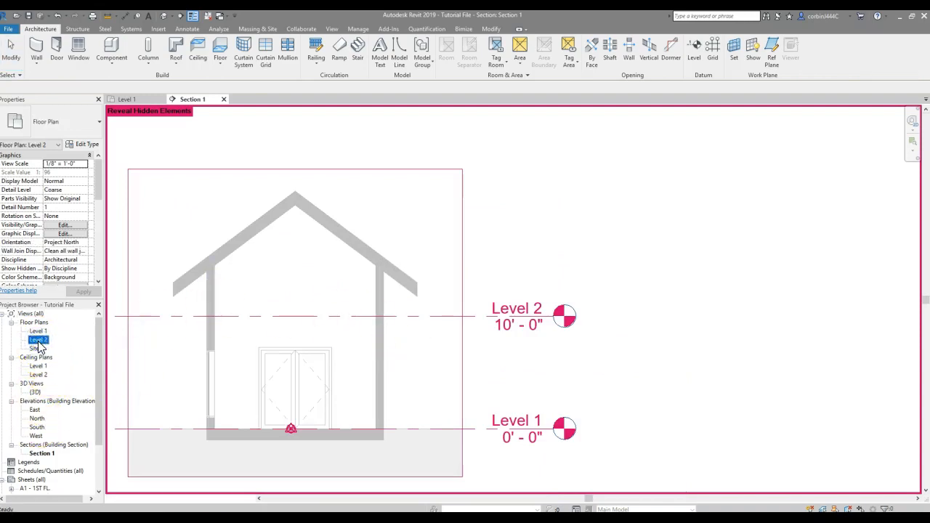
pyautogui.doubleClick(37, 341)
pyautogui.scroll(4, 540, 307)
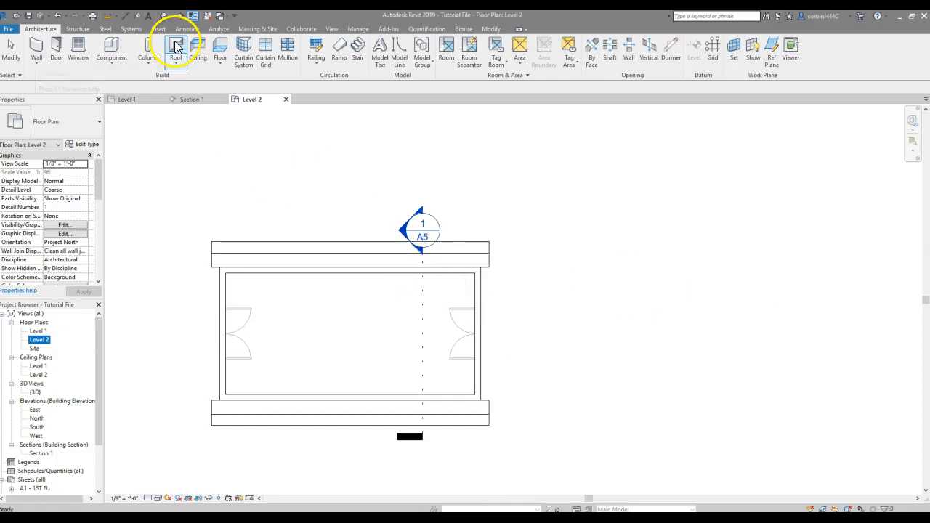
pyautogui.click(220, 48)
pyautogui.click(45, 125)
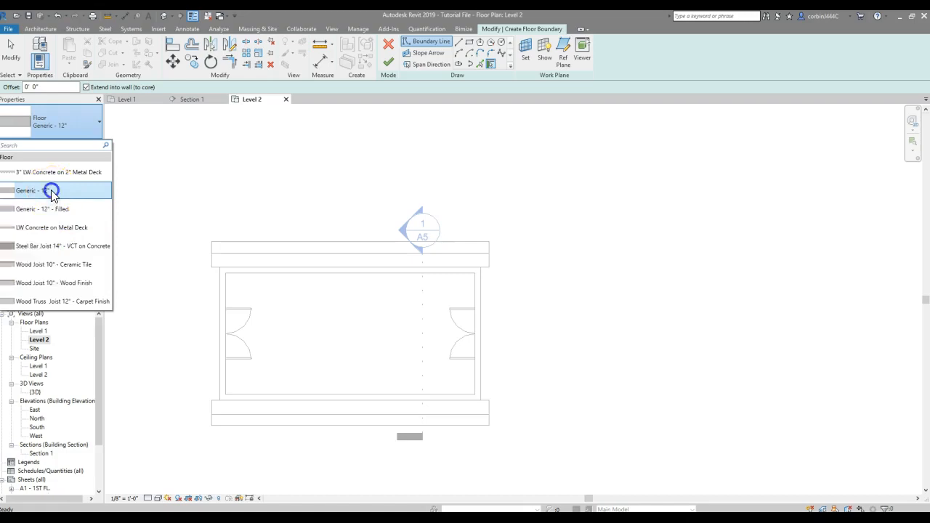
pyautogui.click(51, 192)
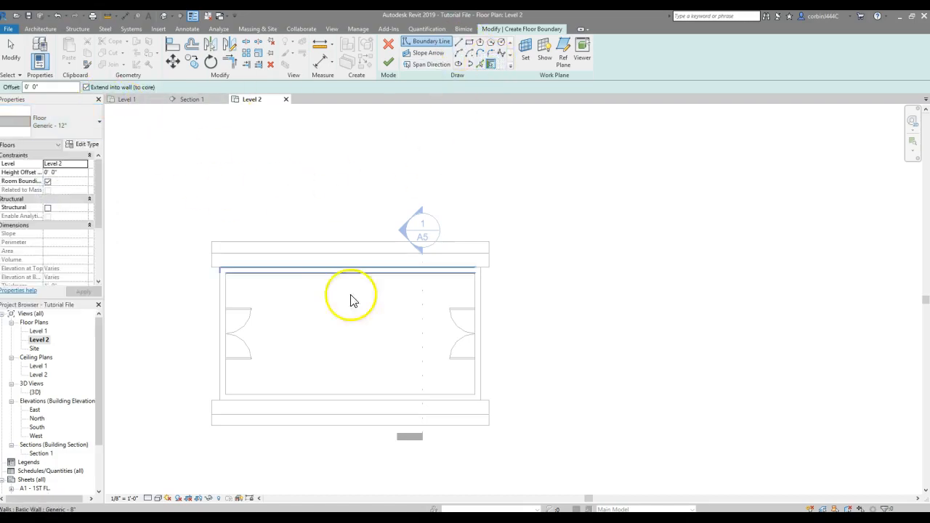
# Sketch the floor boundary along the top, right and bottom walls, adding a vertical line about 14'-4" long across the middle of the room.
pyautogui.click(462, 396)
pyautogui.click(431, 274)
pyautogui.click(459, 42)
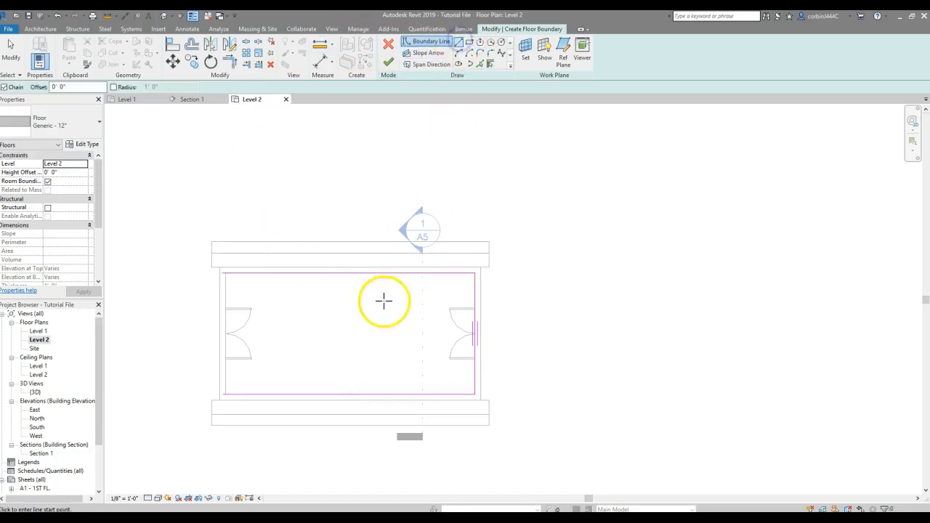
pyautogui.click(353, 273)
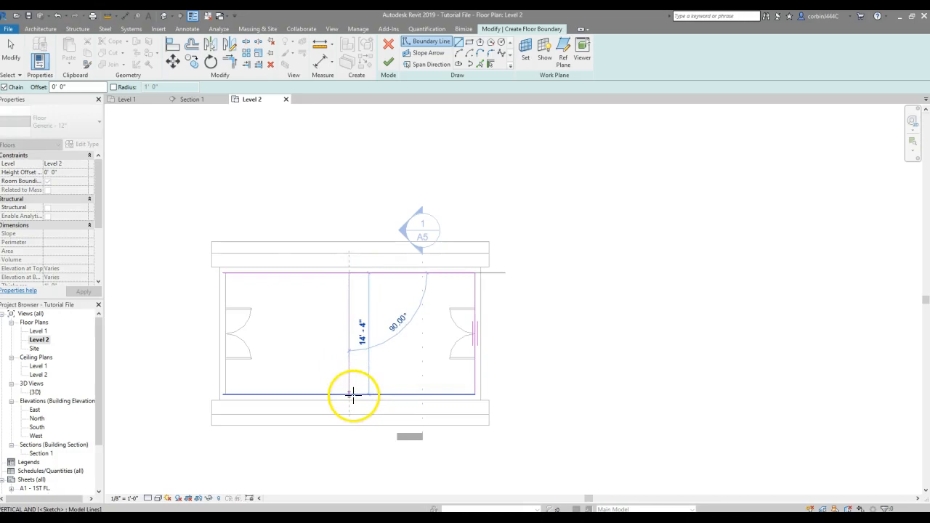
pyautogui.click(353, 392)
pyautogui.press('Escape')
# Trim the boundary lines to enclose the right half of the room, and finish the floor without joining it to the overlapping walls.
pyautogui.click(229, 61)
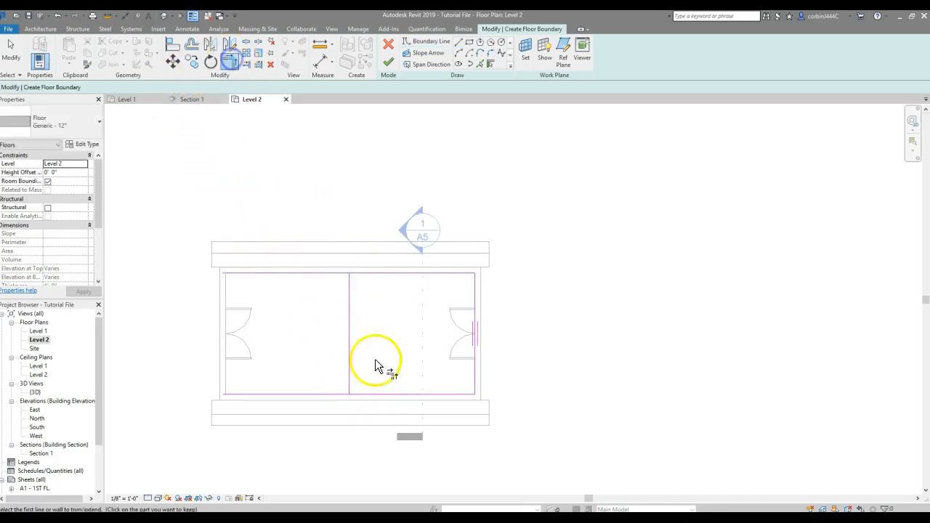
pyautogui.click(349, 282)
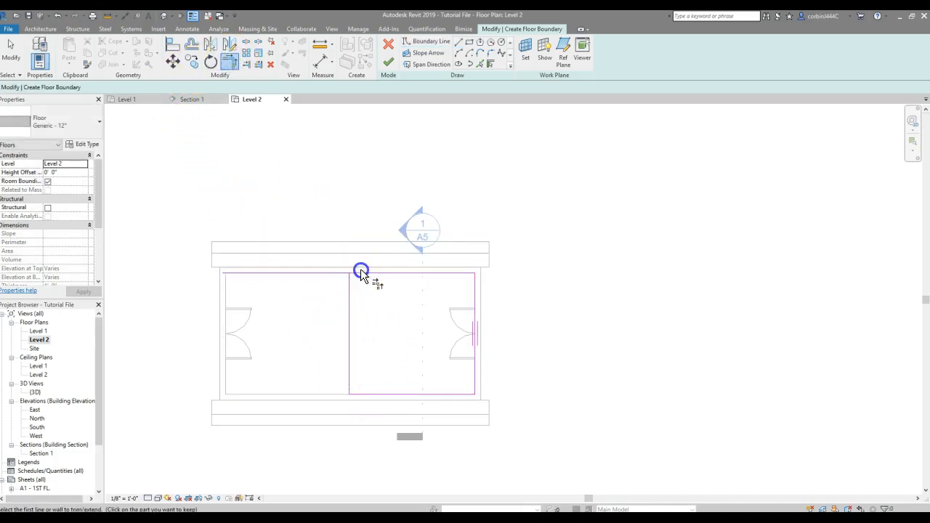
pyautogui.click(361, 273)
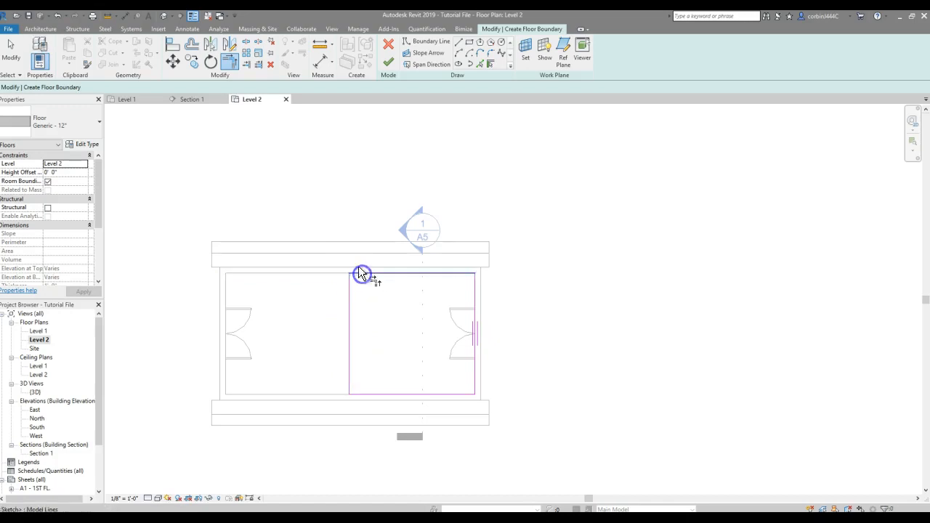
pyautogui.click(391, 65)
pyautogui.click(515, 274)
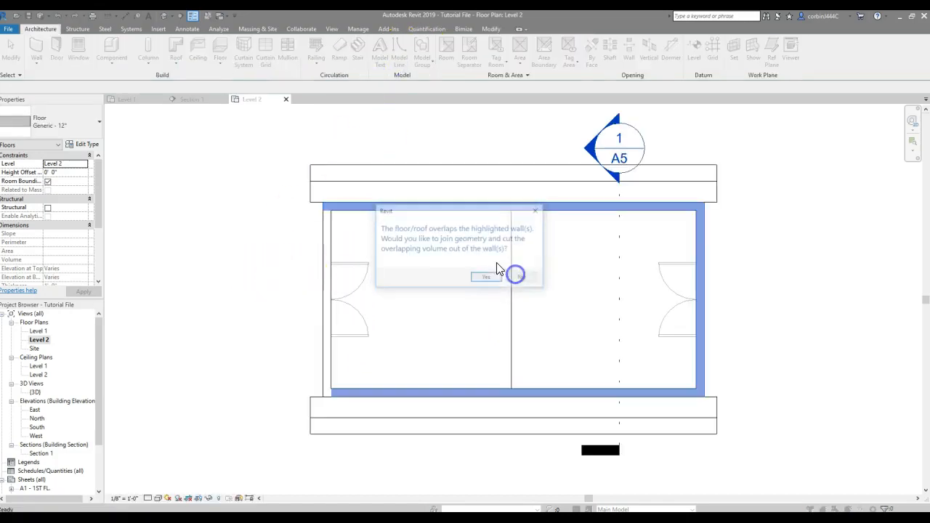
pyautogui.click(521, 276)
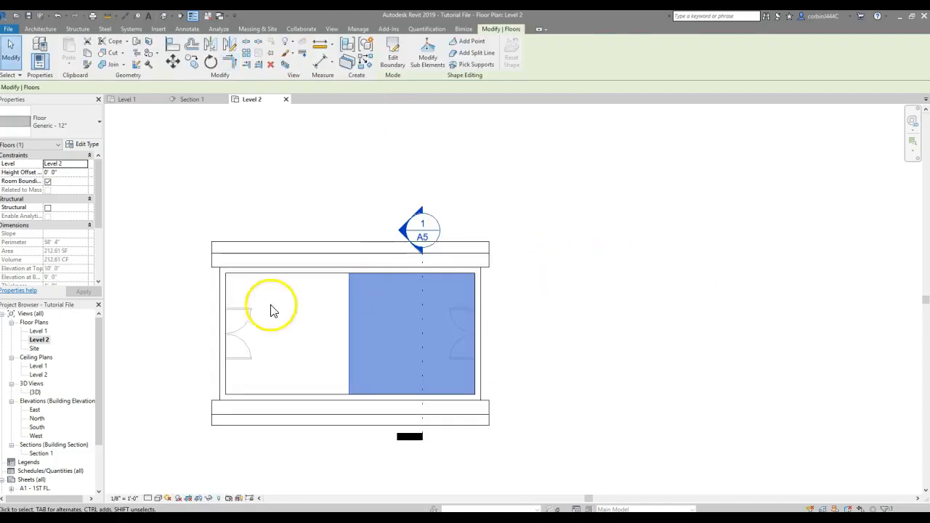
# Start a stair and draw a straight vertical run of two risers just above the double door in the left wall.
pyautogui.scroll(3, 269, 311)
pyautogui.click(41, 27)
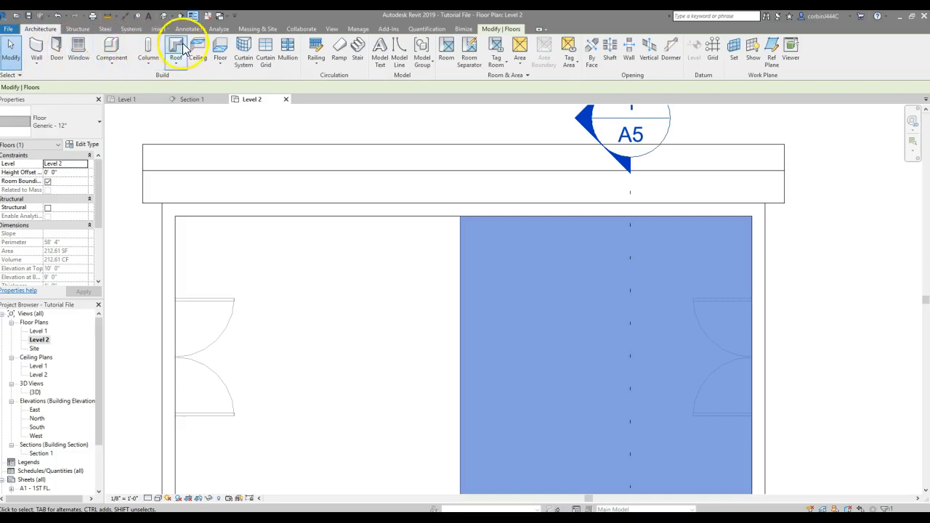
pyautogui.click(357, 48)
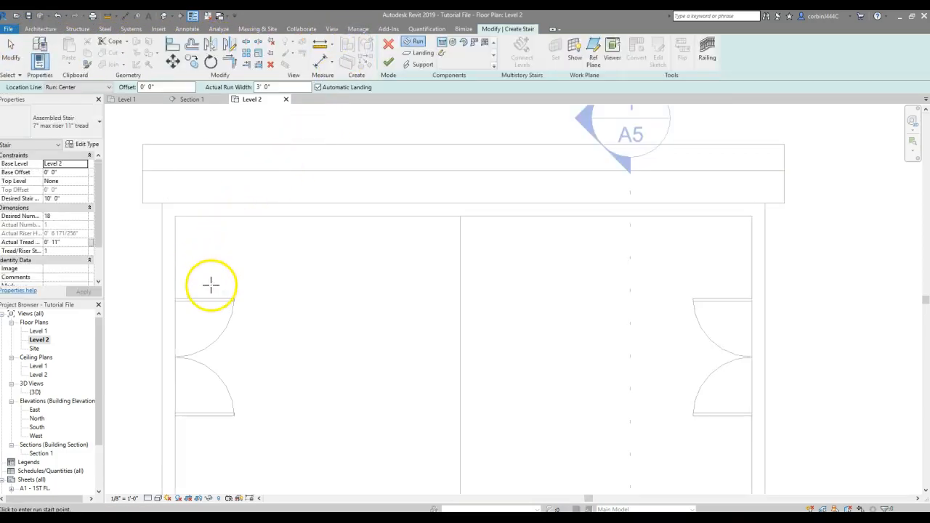
pyautogui.click(442, 41)
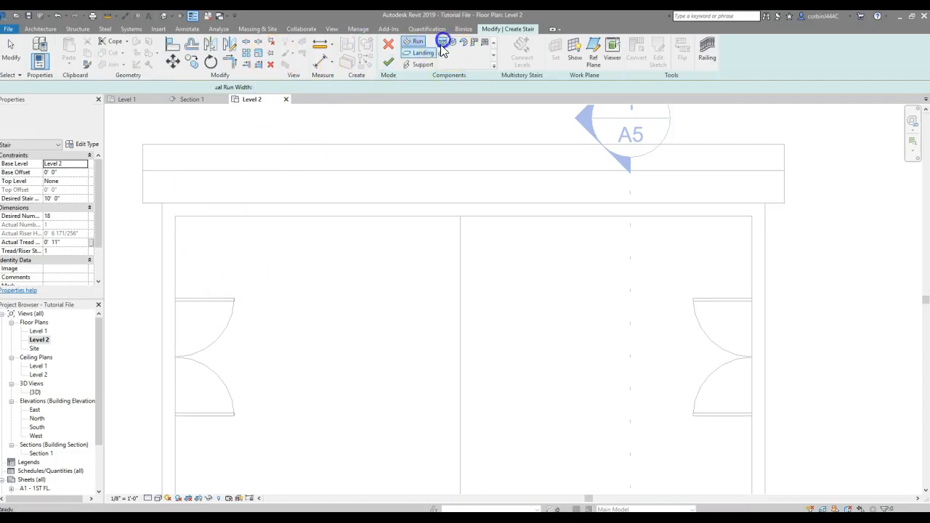
pyautogui.click(174, 293)
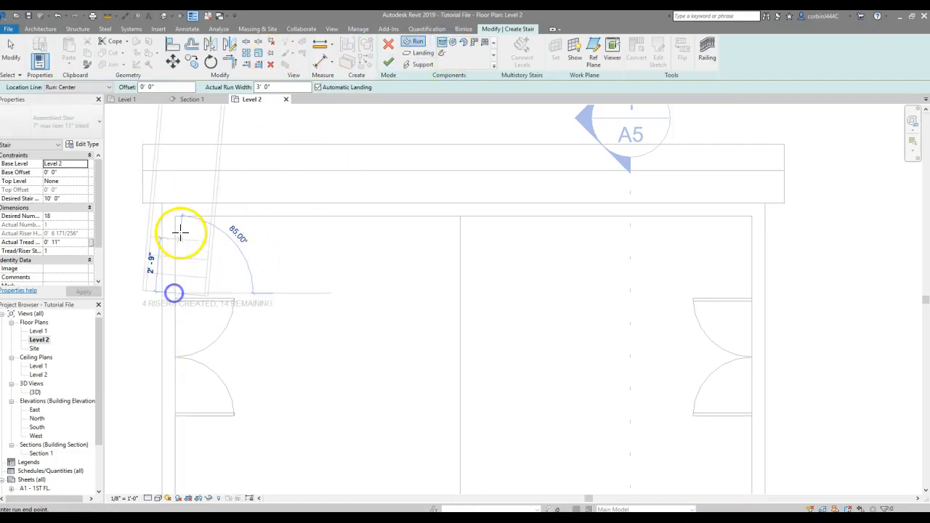
pyautogui.click(175, 276)
pyautogui.click(208, 276)
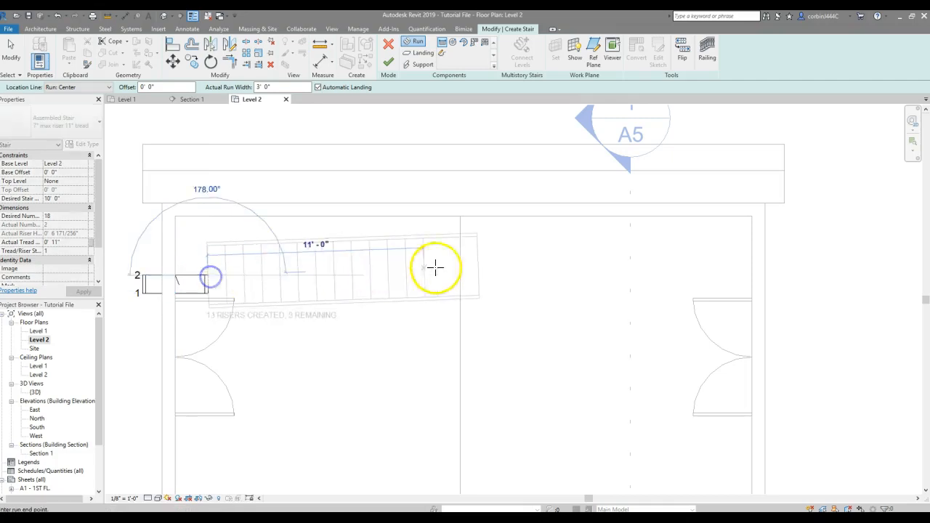
pyautogui.click(494, 280)
pyautogui.press('Escape')
pyautogui.scroll(3, 189, 298)
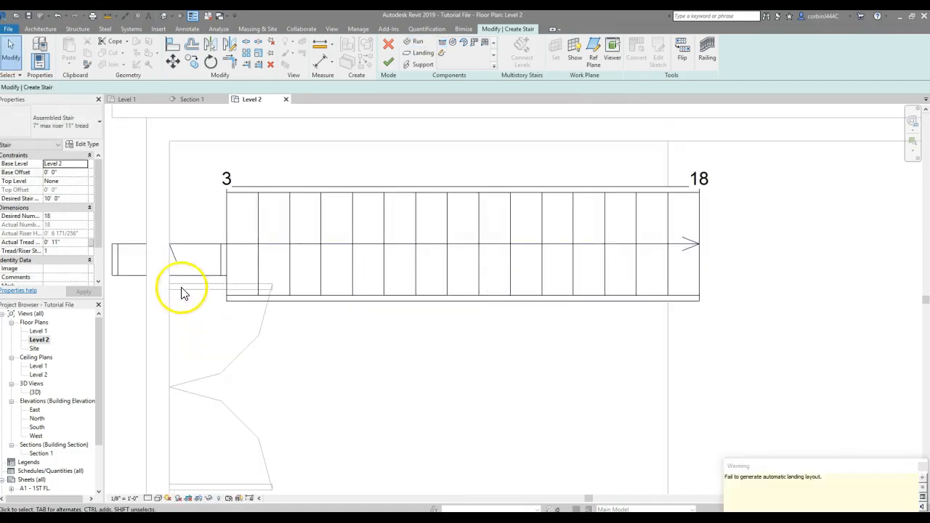
pyautogui.click(319, 251)
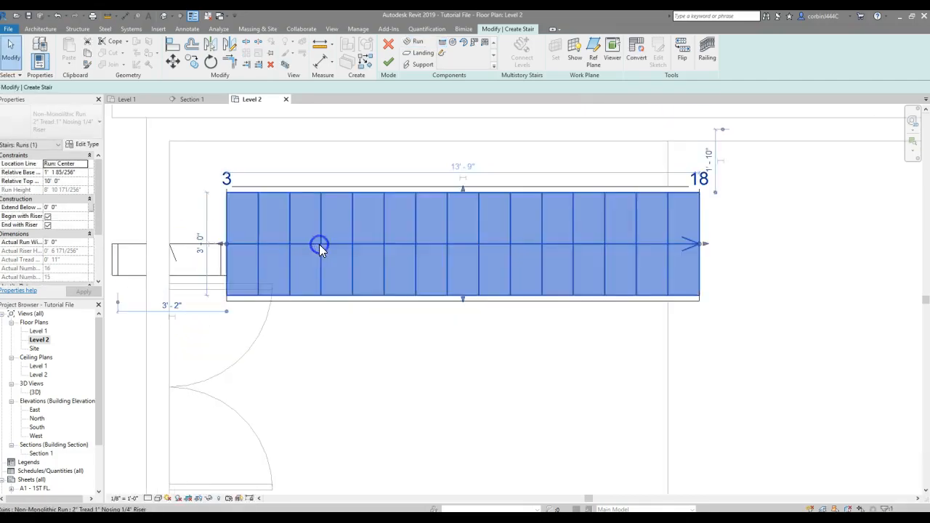
pyautogui.press('Delete')
# Shift the short stair run inside the left wall above the door and lengthen it to 1'-10" with three risers.
pyautogui.click(221, 250)
pyautogui.moveTo(221, 250); pyautogui.dragTo(226, 228)
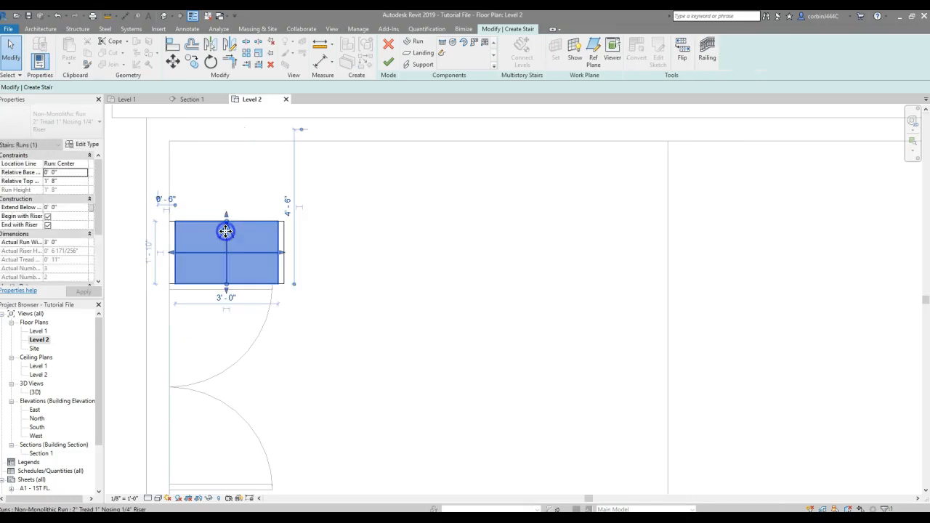
# Set the location line to Exterior Support: Right and draw a horizontal run from the short run's upper right corner rightward, covering risers 4 to 18.
pyautogui.click(446, 47)
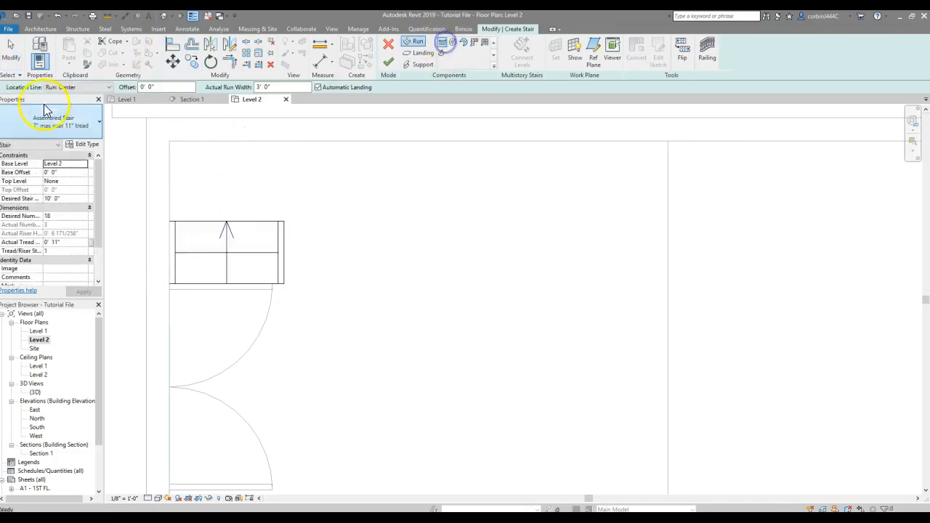
pyautogui.click(94, 87)
pyautogui.click(78, 128)
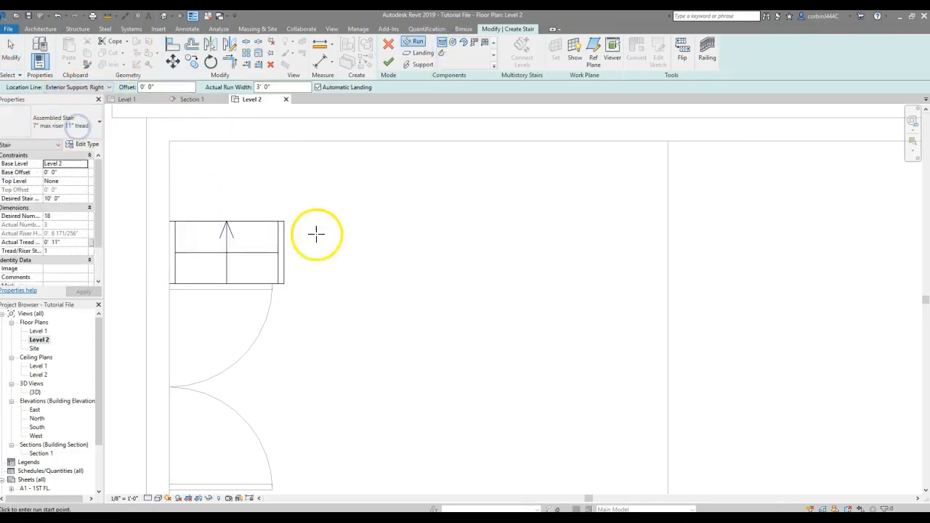
pyautogui.click(287, 222)
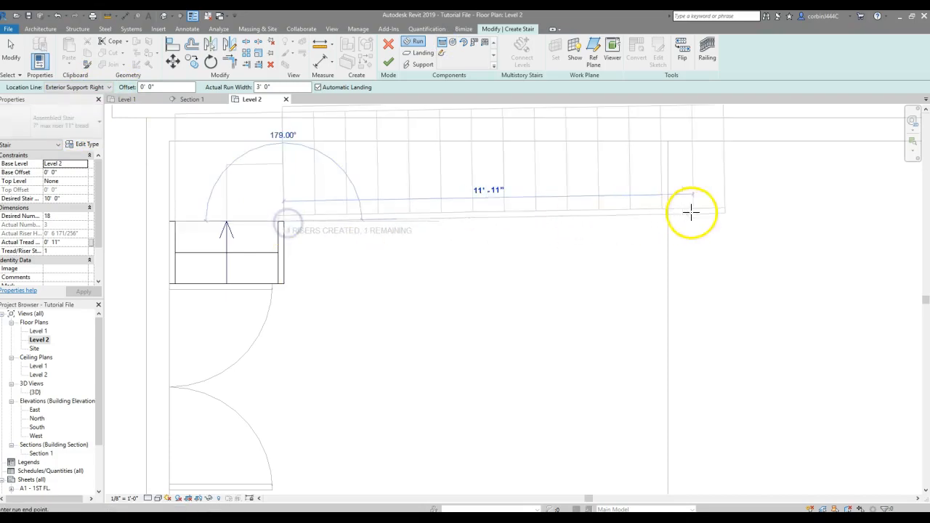
pyautogui.click(731, 220)
pyautogui.click(789, 218)
pyautogui.scroll(-7, 342, 189)
pyautogui.click(403, 248)
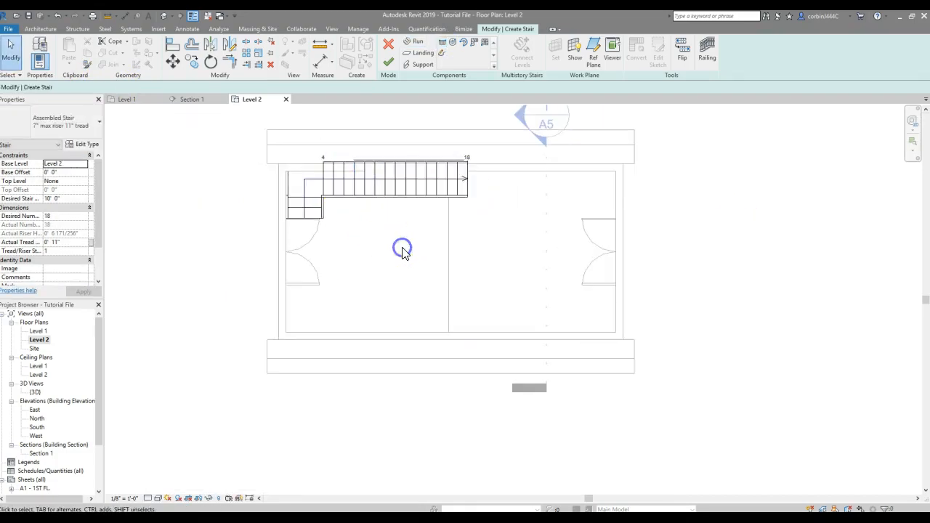
# Finish the L-shaped stair and delete the double door in the left wall.
pyautogui.scroll(2, 319, 130)
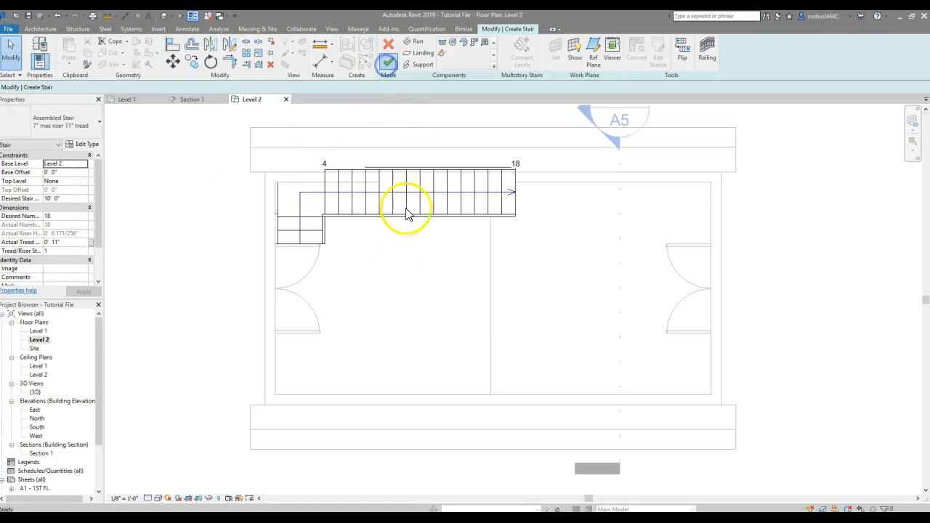
pyautogui.click(304, 283)
pyautogui.press('Delete')
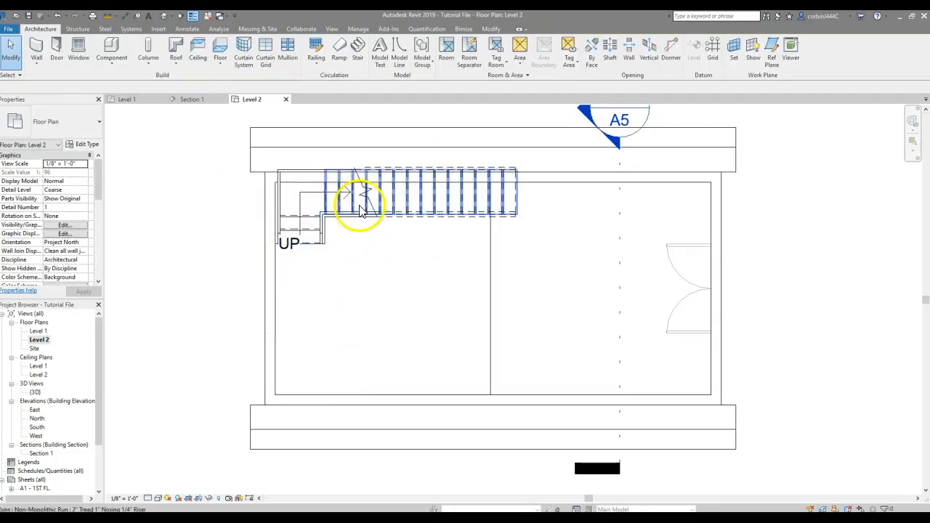
# Move the stair so its outer corner sits in the room's upper left inside corner.
pyautogui.click(366, 202)
pyautogui.moveTo(366, 202); pyautogui.dragTo(368, 226)
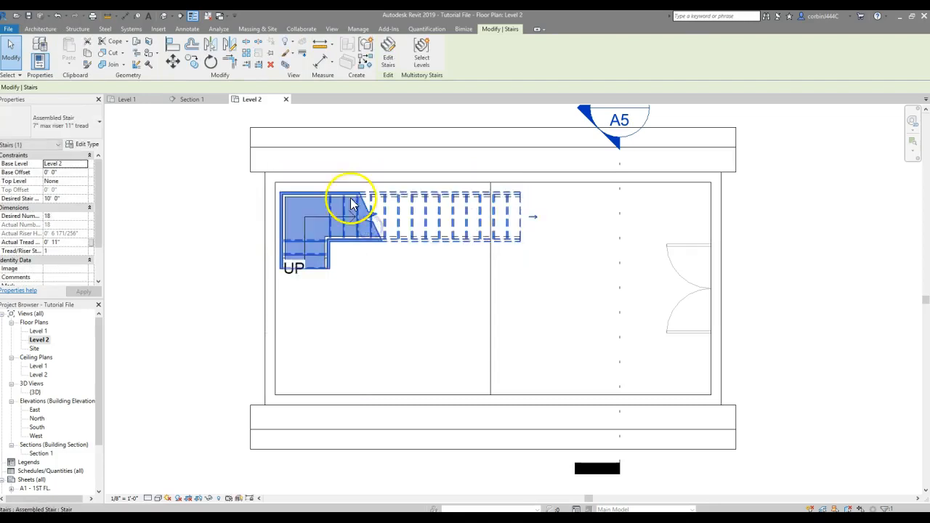
pyautogui.scroll(3, 352, 204)
pyautogui.click(173, 61)
pyautogui.click(210, 188)
pyautogui.click(201, 167)
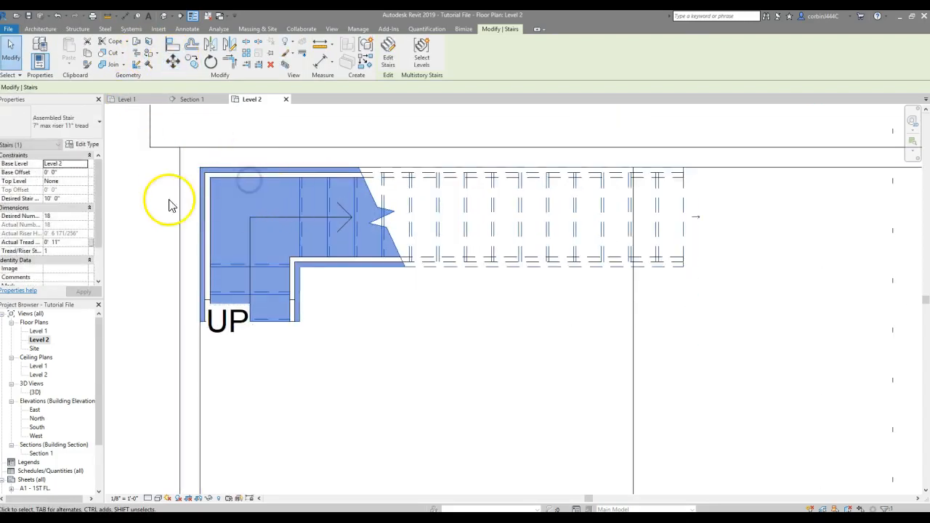
# Set the stair type's maximum riser height to 7 5/8" and its minimum tread depth to 10".
pyautogui.click(82, 145)
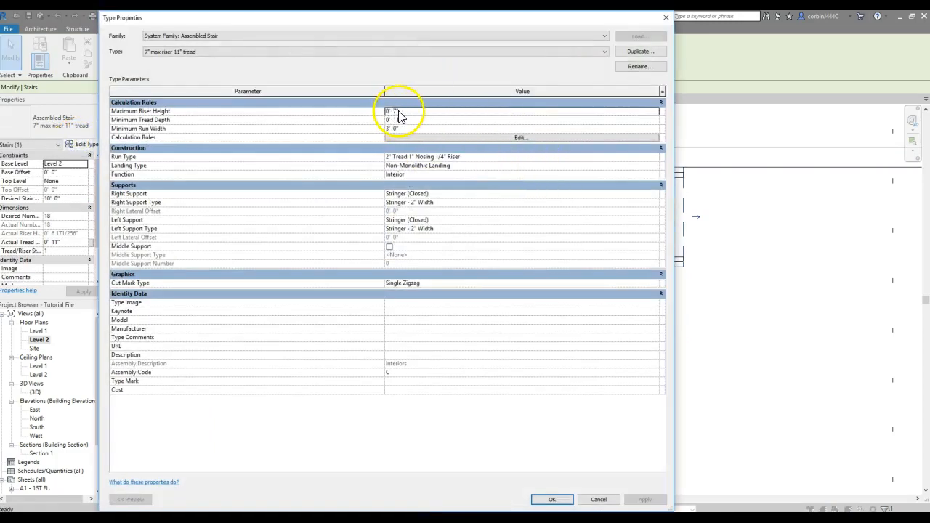
pyautogui.click(396, 111)
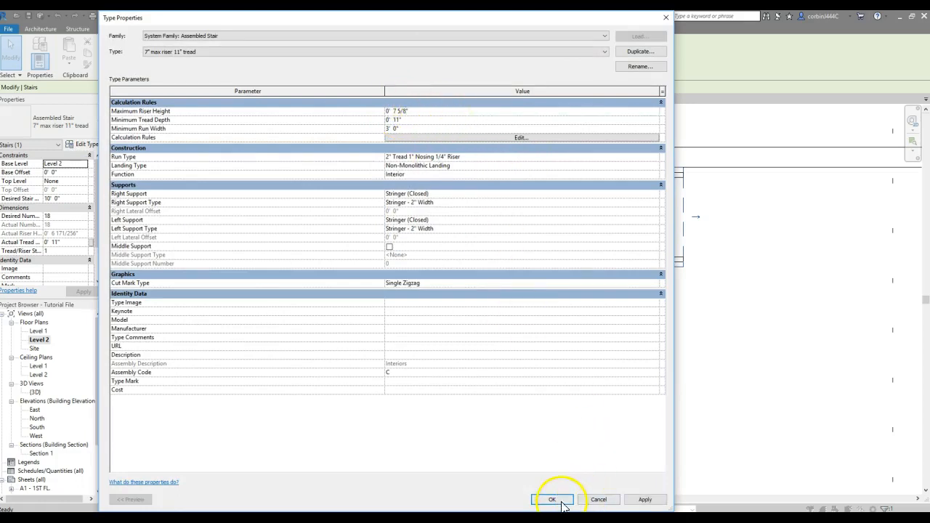
pyautogui.click(398, 123)
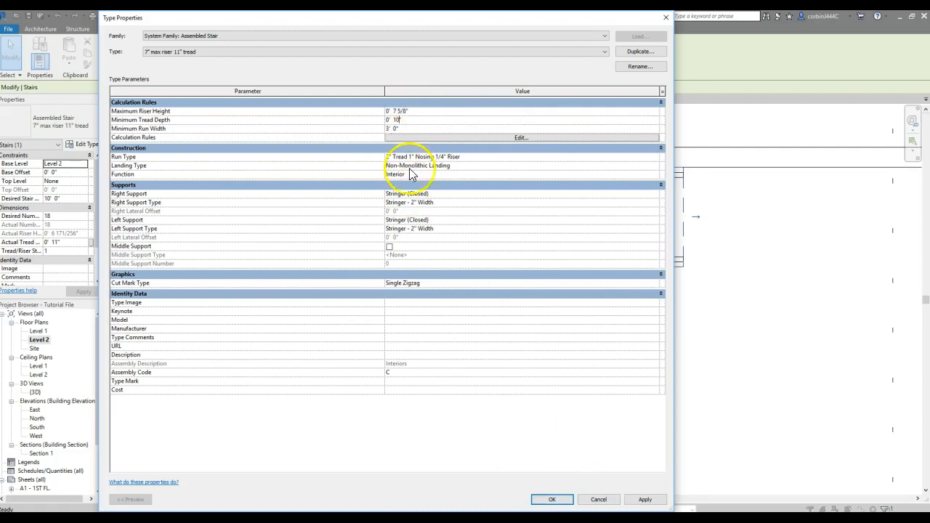
pyautogui.click(565, 501)
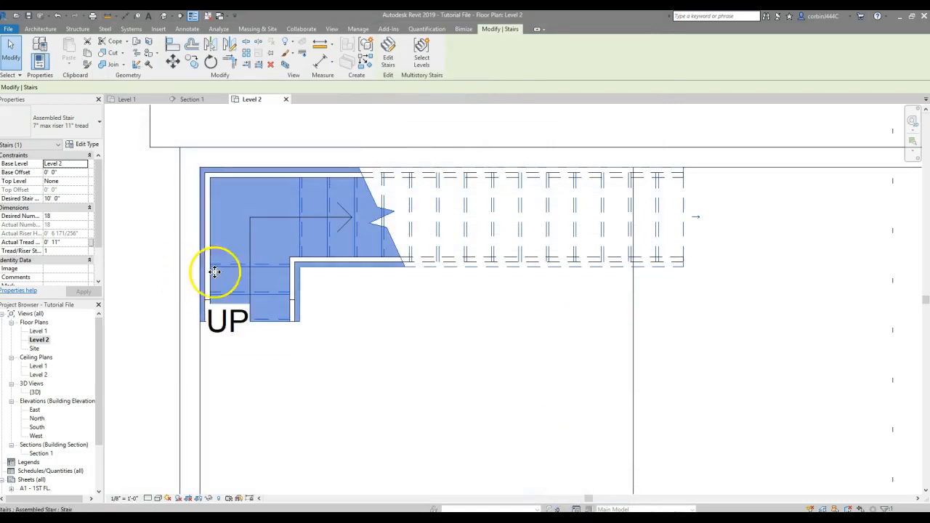
# Set the selected stair's actual tread depth to 10".
pyautogui.click(355, 317)
pyautogui.click(352, 226)
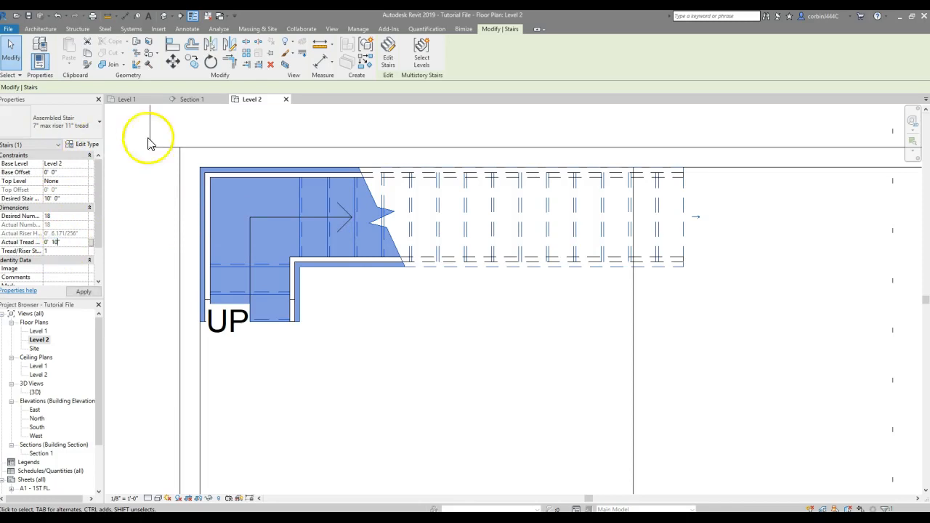
pyautogui.click(309, 208)
pyautogui.click(441, 331)
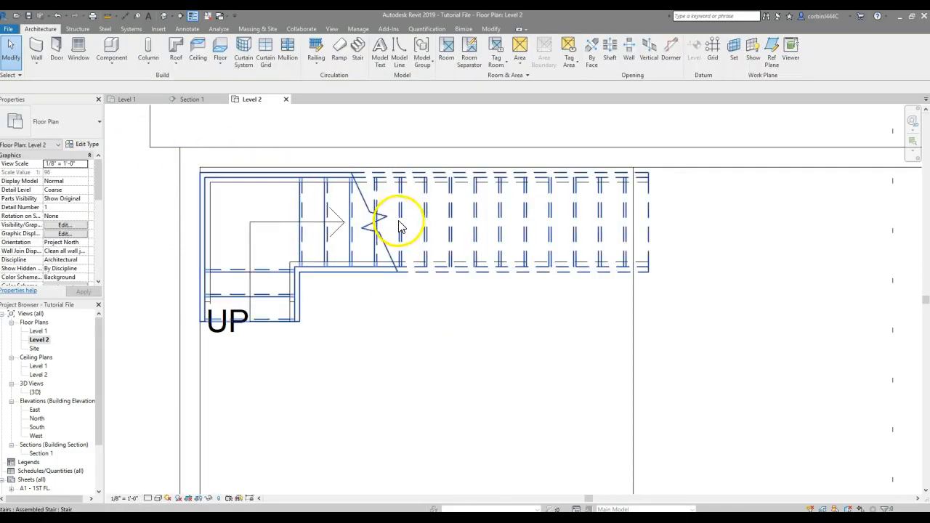
# Open the stair for editing and set its desired number of risers to 16.
pyautogui.click(398, 220)
pyautogui.click(386, 58)
pyautogui.click(380, 221)
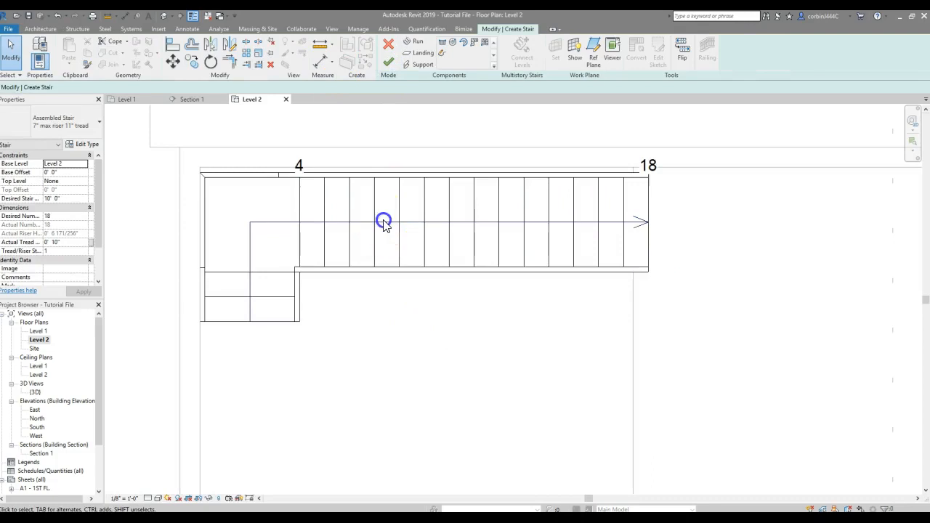
pyautogui.click(82, 145)
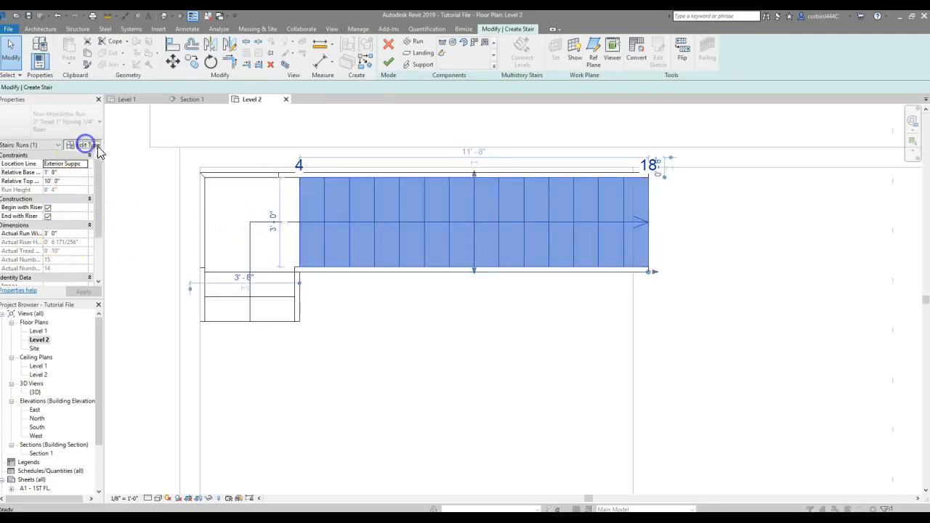
pyautogui.click(599, 499)
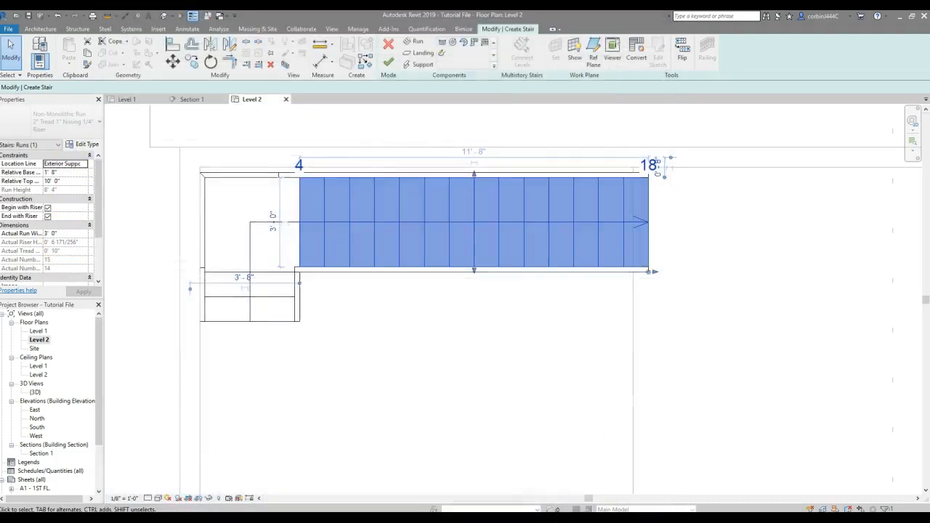
pyautogui.click(353, 400)
pyautogui.click(47, 217)
pyautogui.write('16')
pyautogui.click(80, 293)
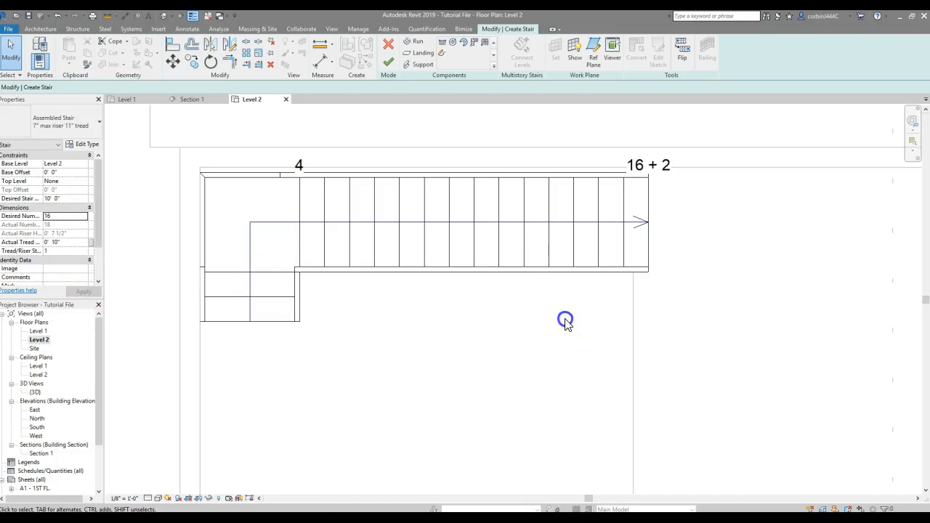
# Shorten the long horizontal run from its right end so that it finishes at riser 16.
pyautogui.click(582, 265)
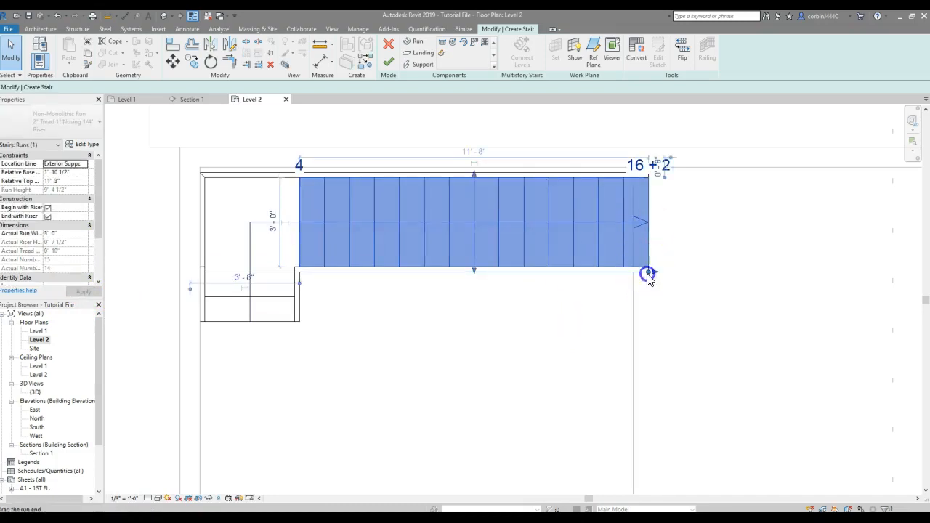
pyautogui.moveTo(648, 272); pyautogui.dragTo(598, 272)
pyautogui.click(489, 300)
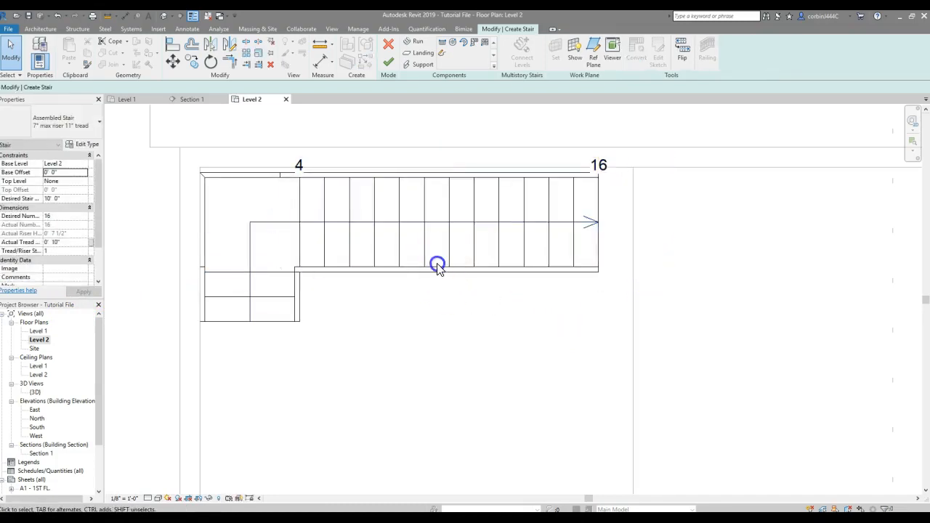
# Delete the long horizontal run and the corner landing, keeping only the short run.
pyautogui.click(431, 270)
pyautogui.press('Delete')
pyautogui.click(282, 253)
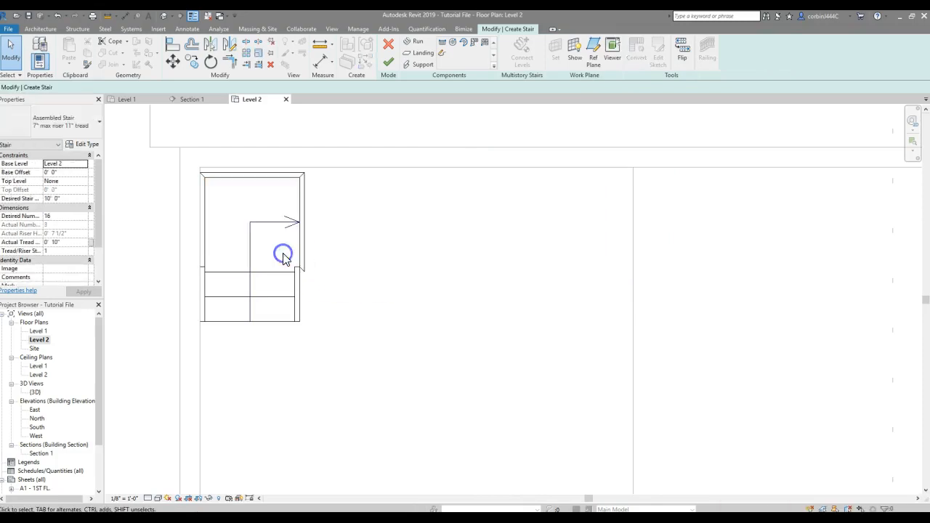
pyautogui.click(304, 247)
pyautogui.click(249, 240)
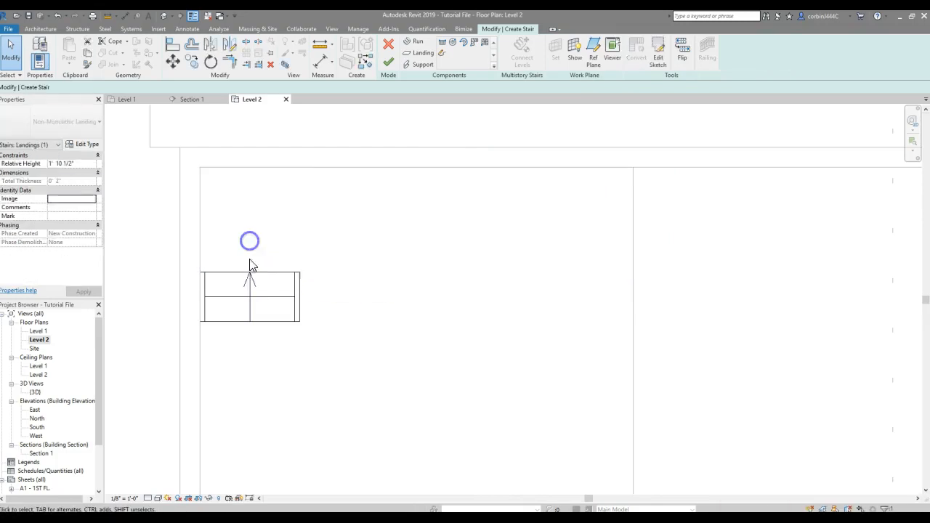
pyautogui.press('Delete')
# Shorten the remaining short run to two risers with one 10" tread and shift it slightly up and to the right.
pyautogui.click(251, 272)
pyautogui.moveTo(251, 282); pyautogui.dragTo(266, 265)
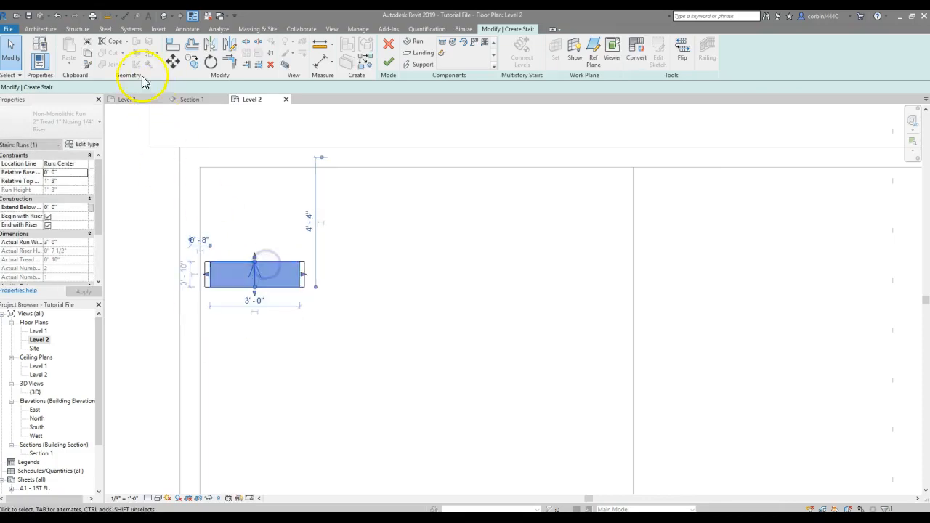
pyautogui.click(433, 216)
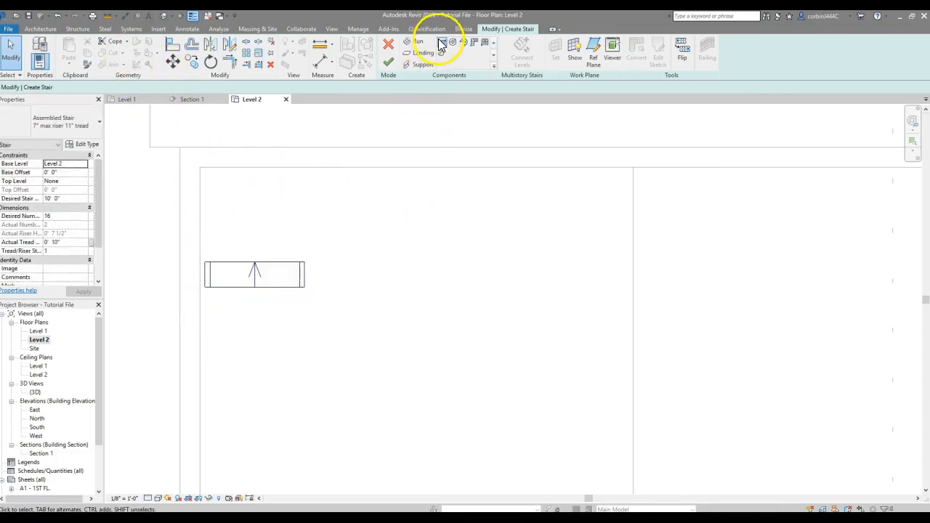
# Draw a horizontal run rightward from the short run's upper right corner, covering risers 3 to 16, and finish the stair.
pyautogui.click(439, 43)
pyautogui.click(305, 263)
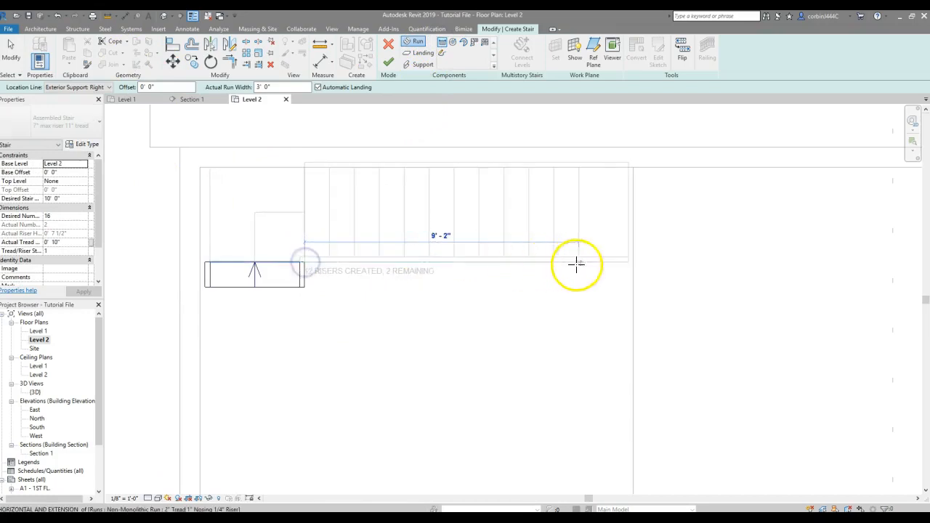
pyautogui.click(627, 260)
pyautogui.click(595, 302)
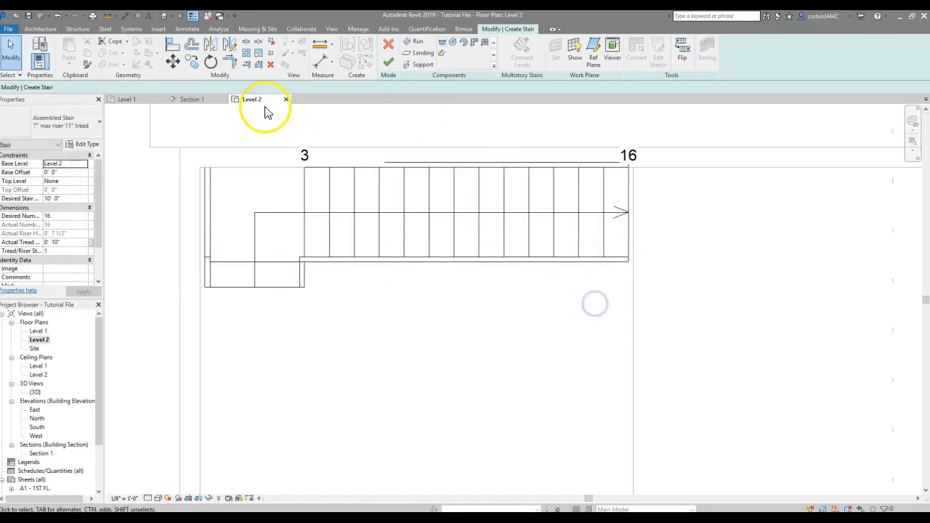
# Move the stair so its upper right corner meets the corner of the floor edge and upper wall, and reopen it for editing.
pyautogui.click(577, 212)
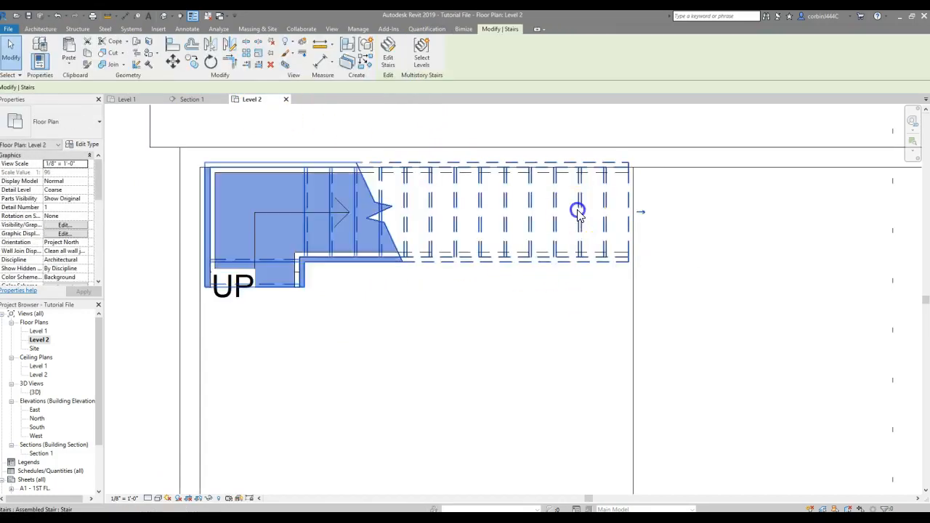
pyautogui.click(175, 63)
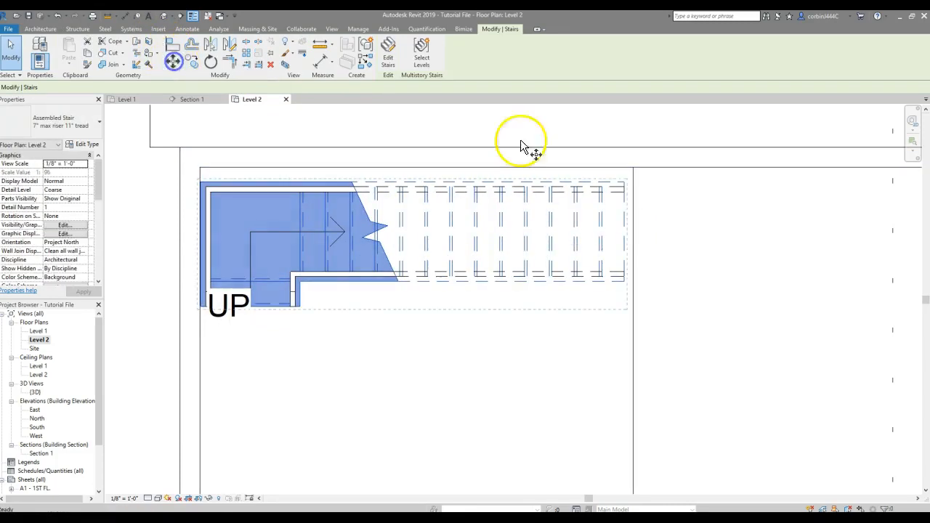
pyautogui.scroll(2, 690, 186)
pyautogui.click(573, 177)
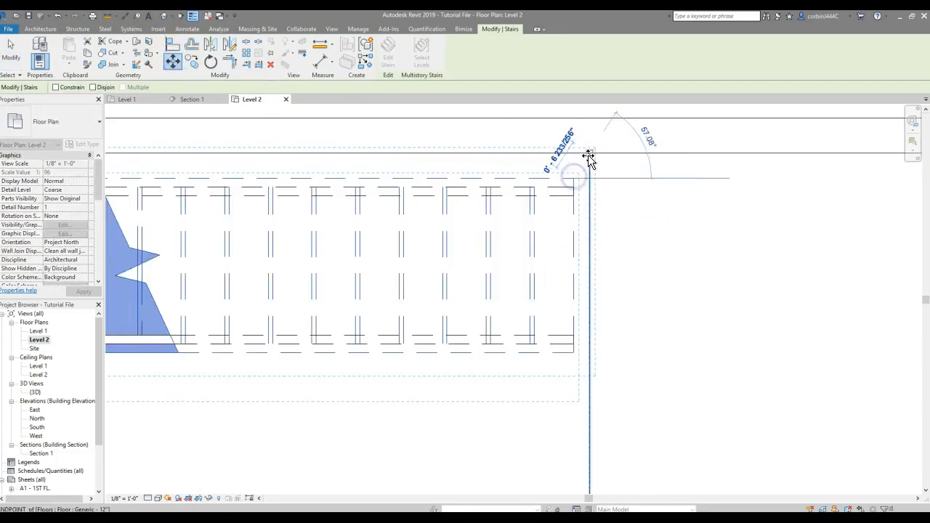
pyautogui.click(591, 156)
pyautogui.scroll(-2, 691, 187)
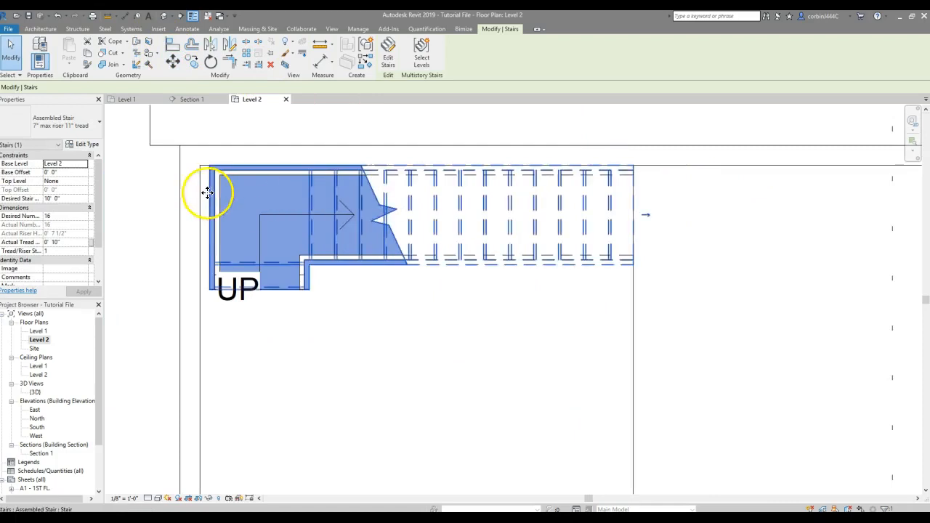
pyautogui.scroll(3, 205, 190)
pyautogui.doubleClick(210, 169)
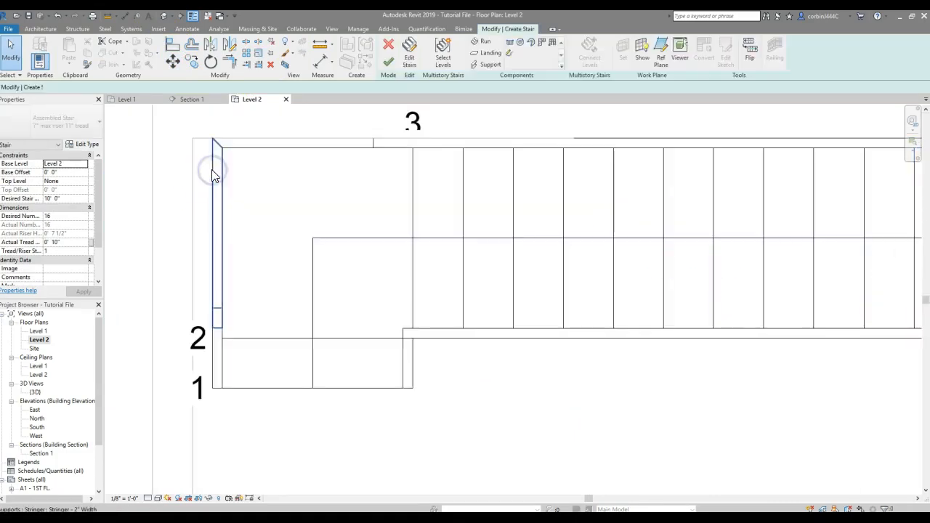
# Try to extend the landing leftward to the wall and widen the first run to 3'-3 7/8" to match.
pyautogui.click(241, 338)
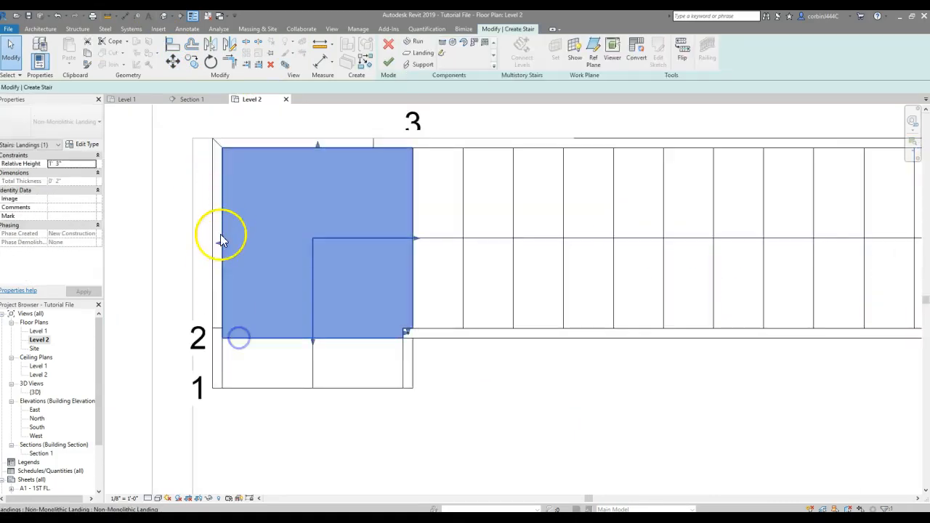
pyautogui.moveTo(215, 242); pyautogui.dragTo(204, 241)
pyautogui.click(224, 353)
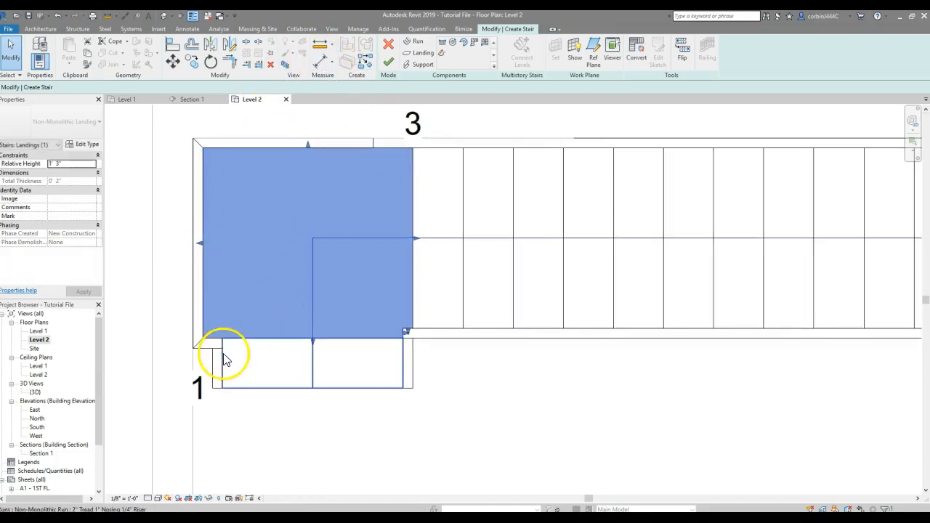
pyautogui.moveTo(202, 319); pyautogui.dragTo(202, 318)
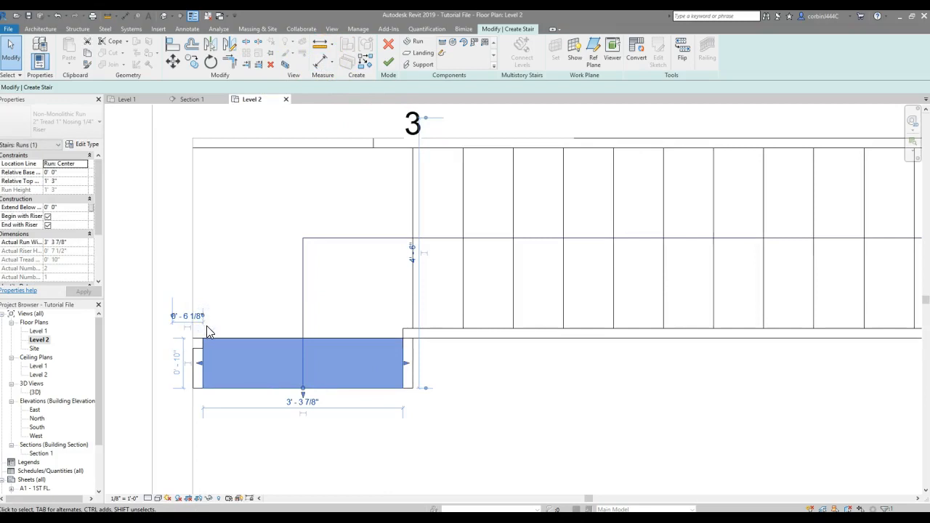
pyautogui.click(244, 317)
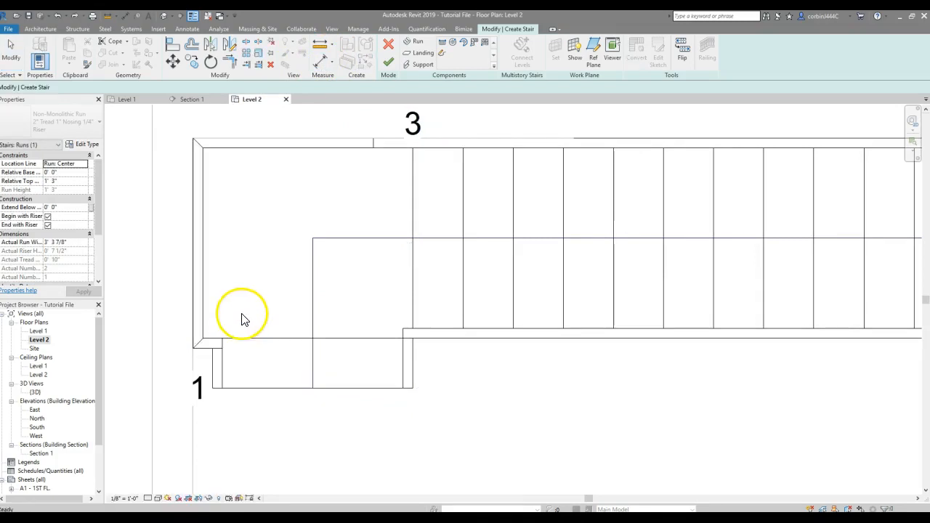
pyautogui.click(213, 352)
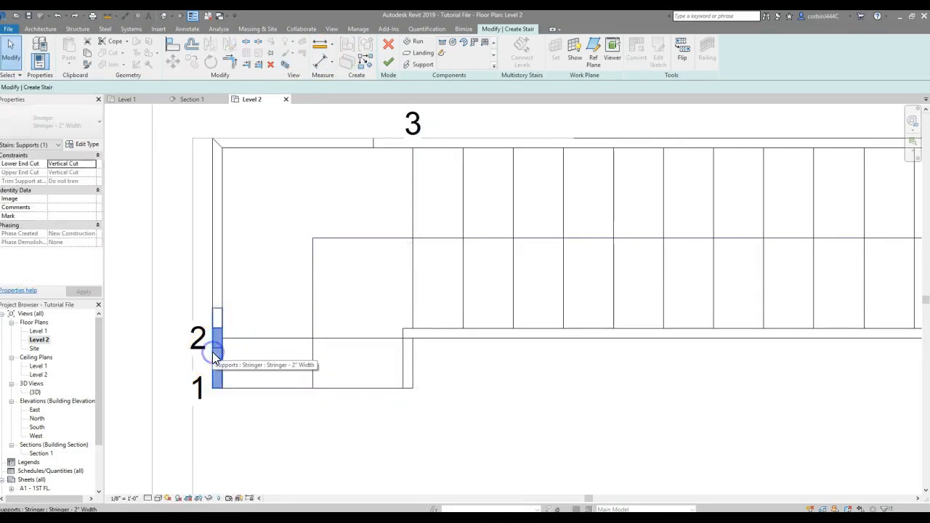
pyautogui.click(218, 438)
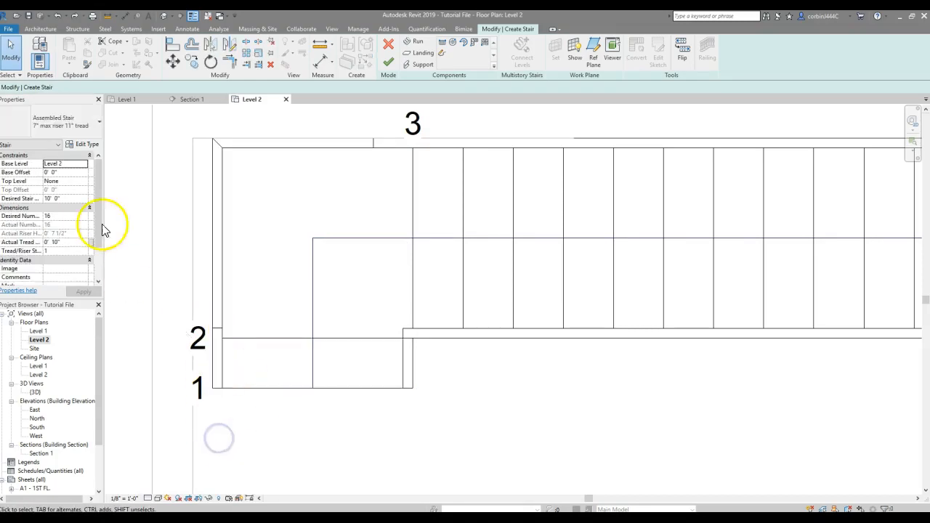
# Change both the right and left supports of the stair type to Carriage (Open).
pyautogui.click(74, 121)
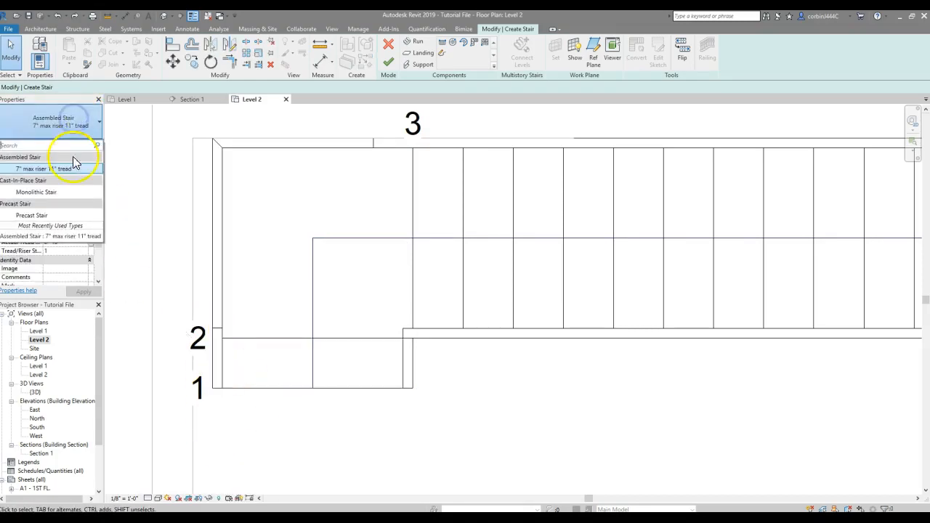
pyautogui.click(86, 173)
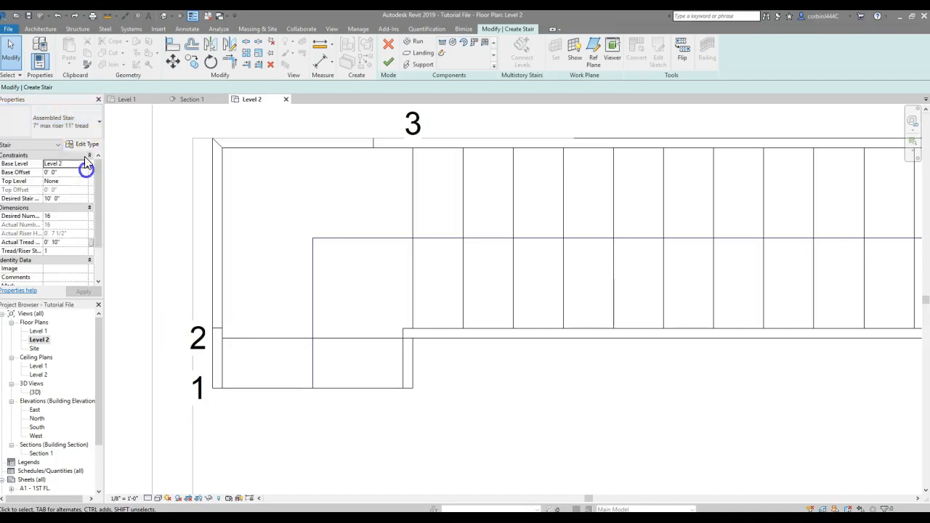
pyautogui.click(80, 146)
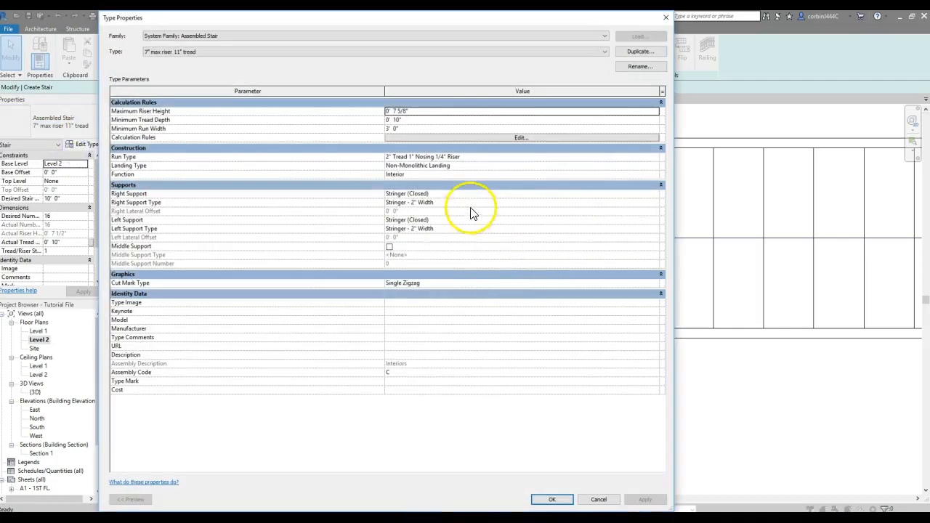
pyautogui.click(646, 193)
pyautogui.click(654, 194)
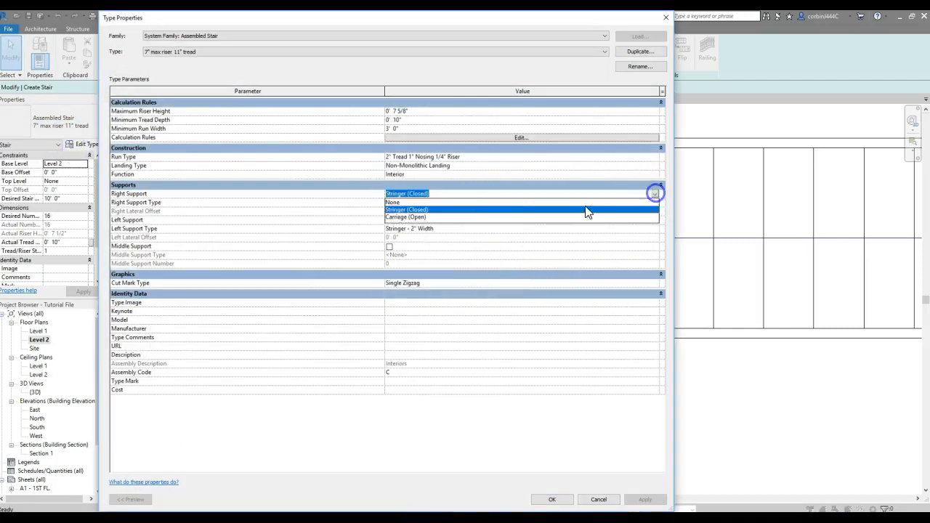
pyautogui.click(429, 210)
pyautogui.click(655, 194)
pyautogui.click(446, 218)
pyautogui.click(624, 221)
pyautogui.click(655, 220)
pyautogui.click(431, 245)
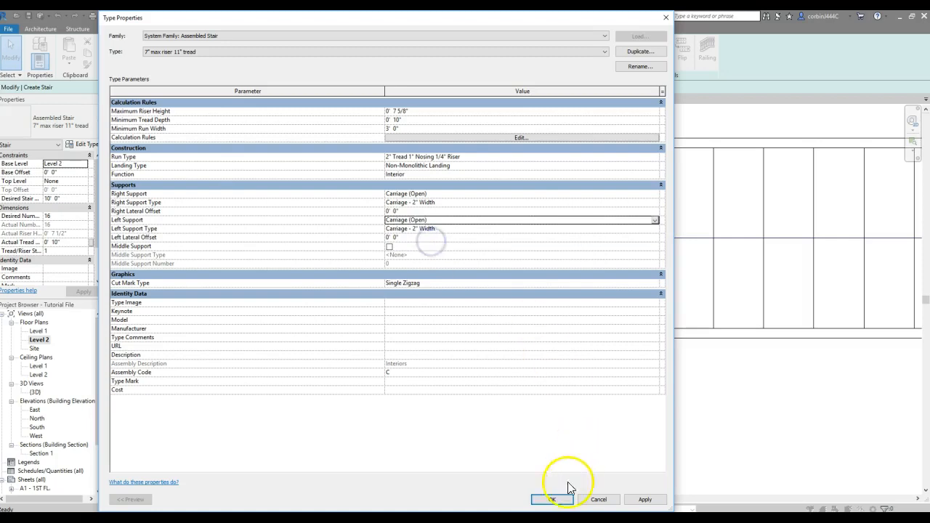
pyautogui.click(552, 498)
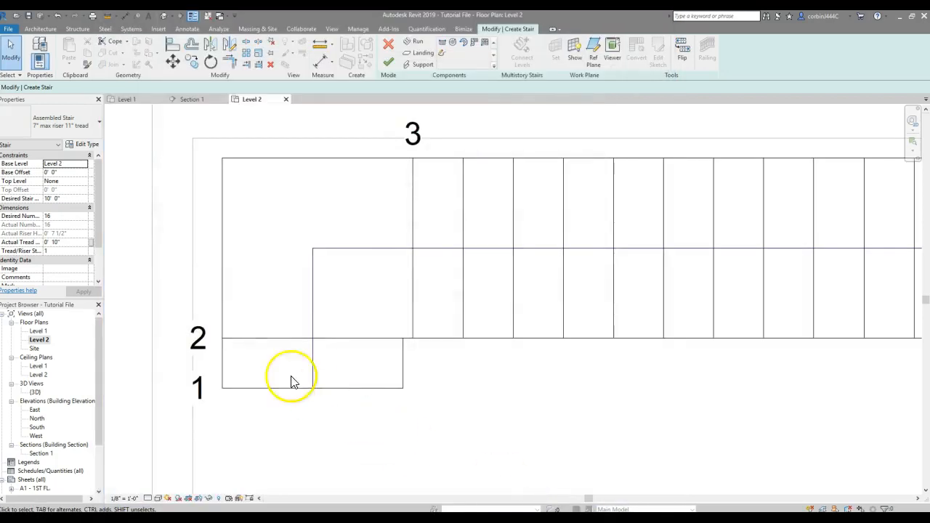
# Finish the stair edit and delete the railings along both sides of the stair.
pyautogui.scroll(-3, 222, 210)
pyautogui.scroll(2, 237, 158)
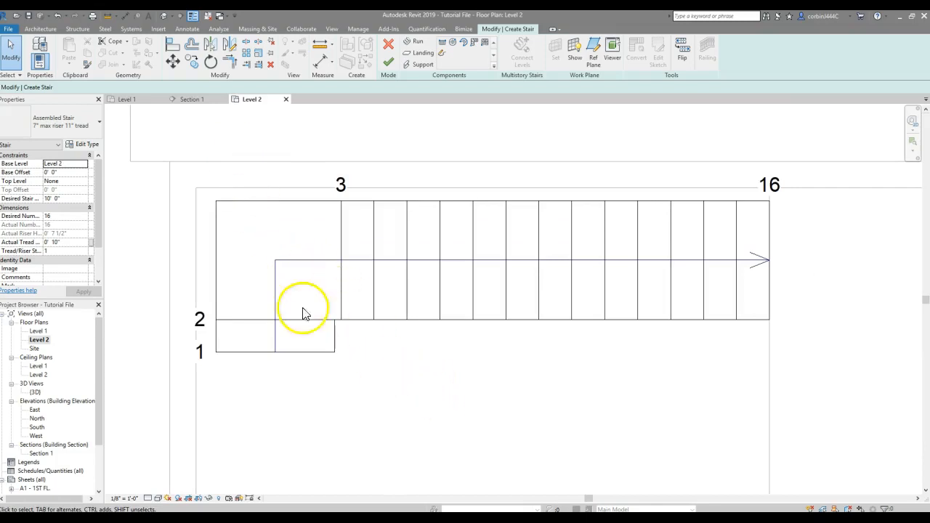
pyautogui.click(388, 66)
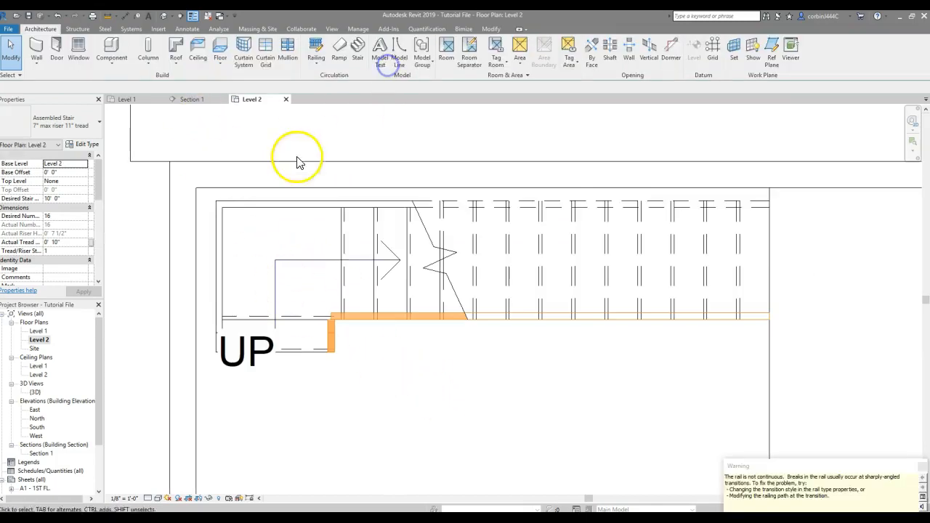
pyautogui.click(231, 217)
pyautogui.press('Escape')
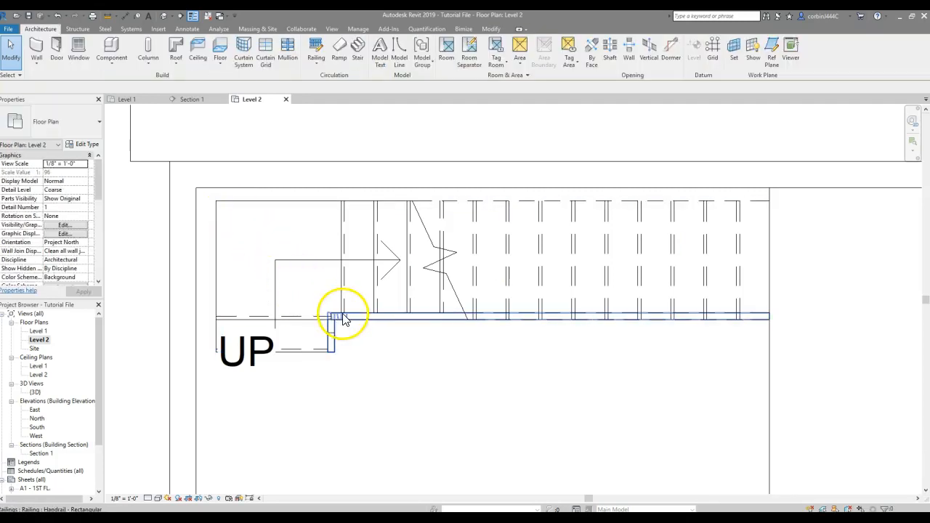
# Reopen the stair for editing and widen the short two-riser run rightward to riser 3, making it 3'-2" wide.
pyautogui.click(215, 204)
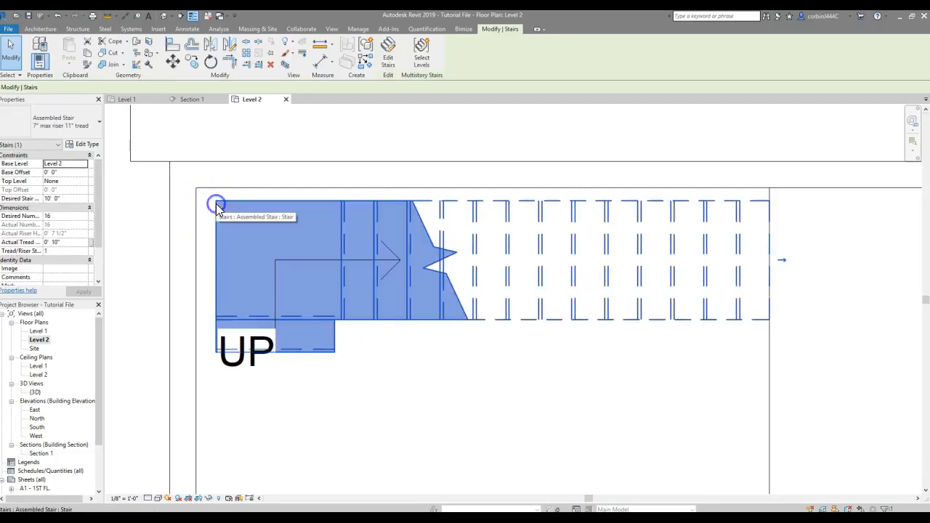
pyautogui.click(336, 322)
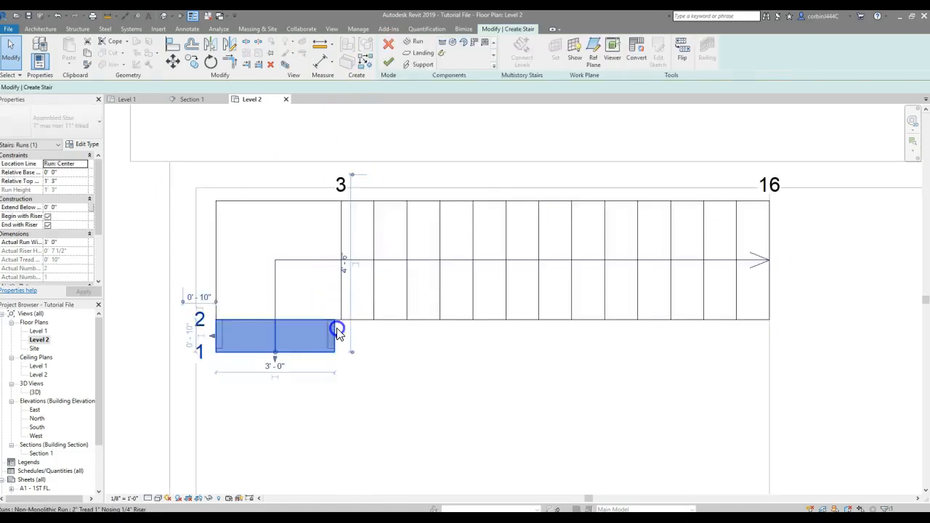
pyautogui.moveTo(337, 325); pyautogui.dragTo(340, 323)
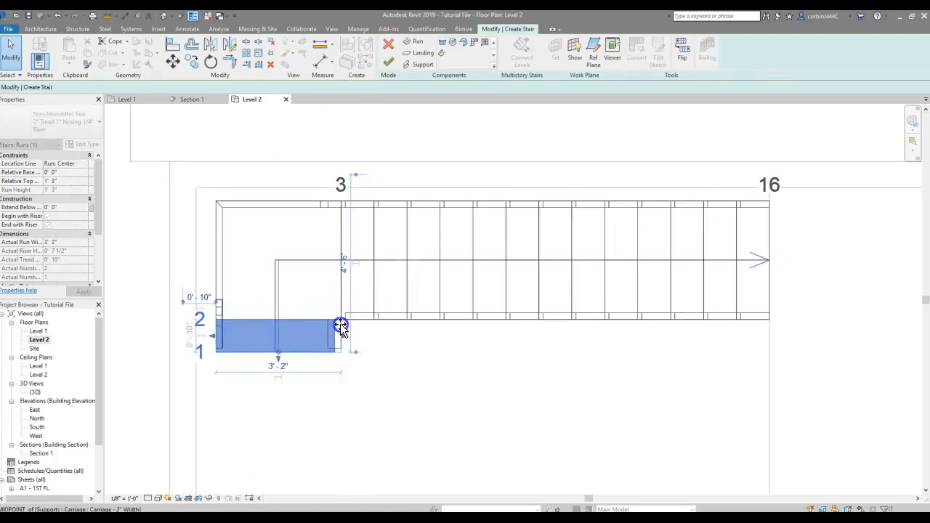
pyautogui.click(391, 349)
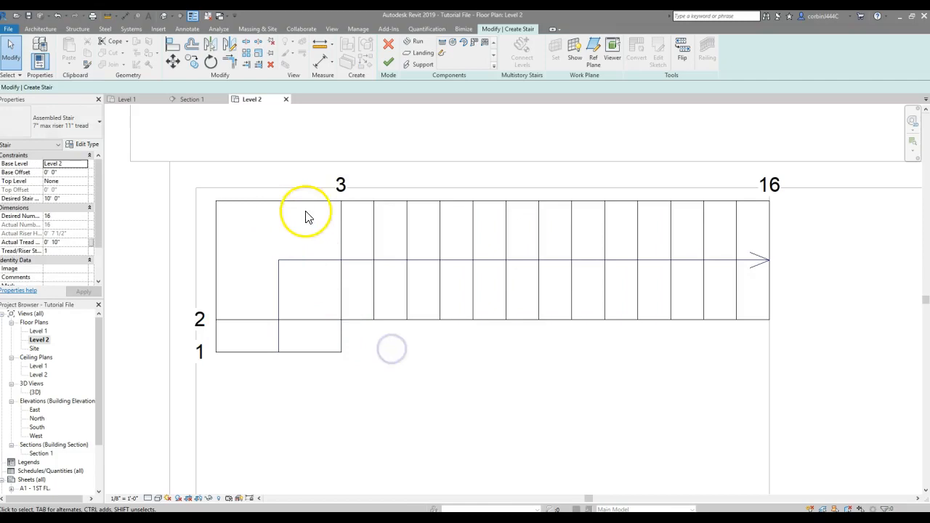
# Extend the landing and the short run leftward to the wall, making the run 3'-8" wide, and finish the stair.
pyautogui.click(217, 241)
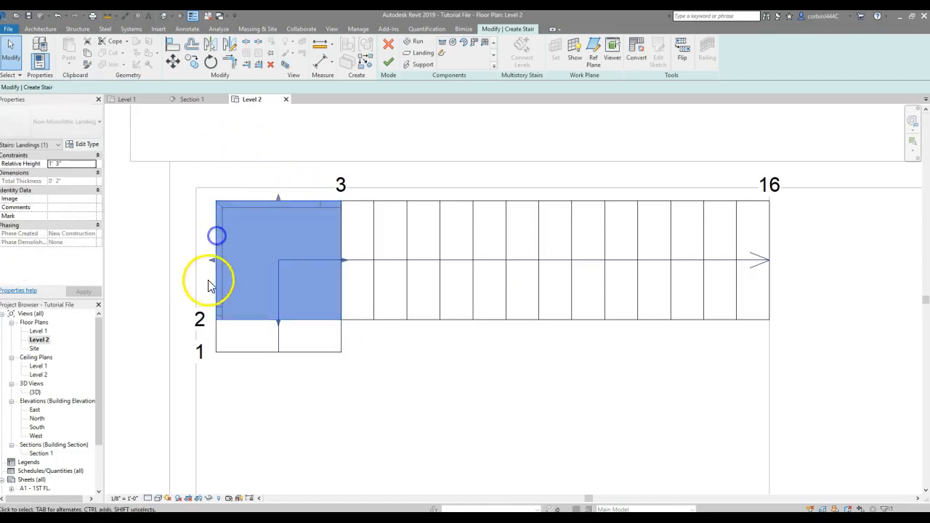
pyautogui.moveTo(211, 262); pyautogui.dragTo(212, 263)
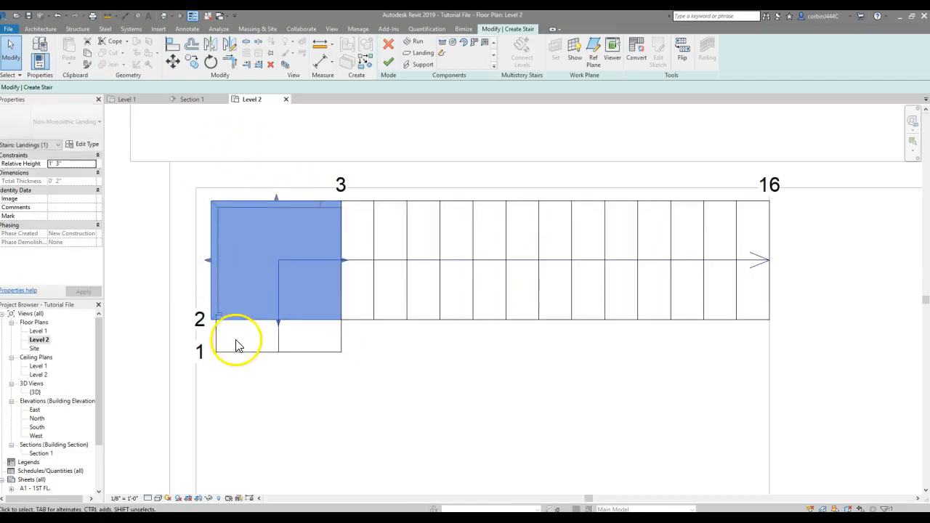
pyautogui.click(232, 353)
pyautogui.moveTo(216, 340); pyautogui.dragTo(196, 334)
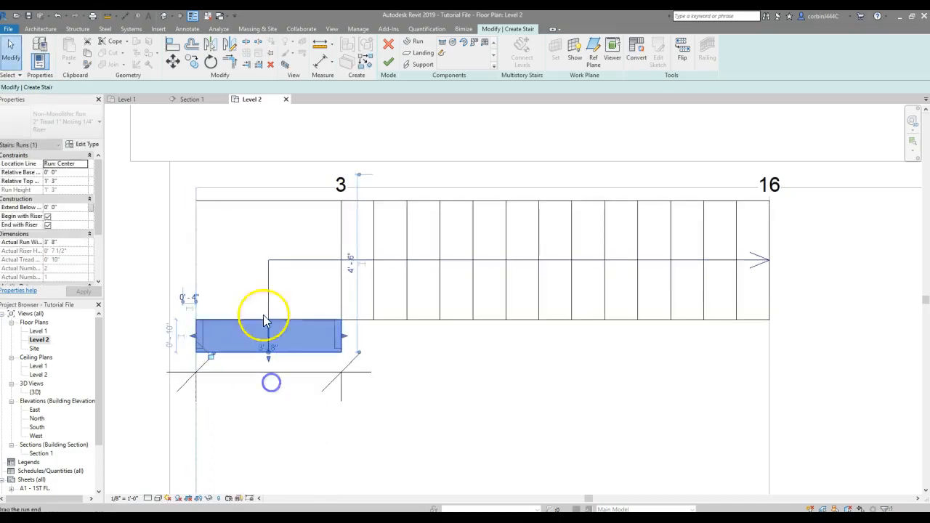
pyautogui.click(391, 67)
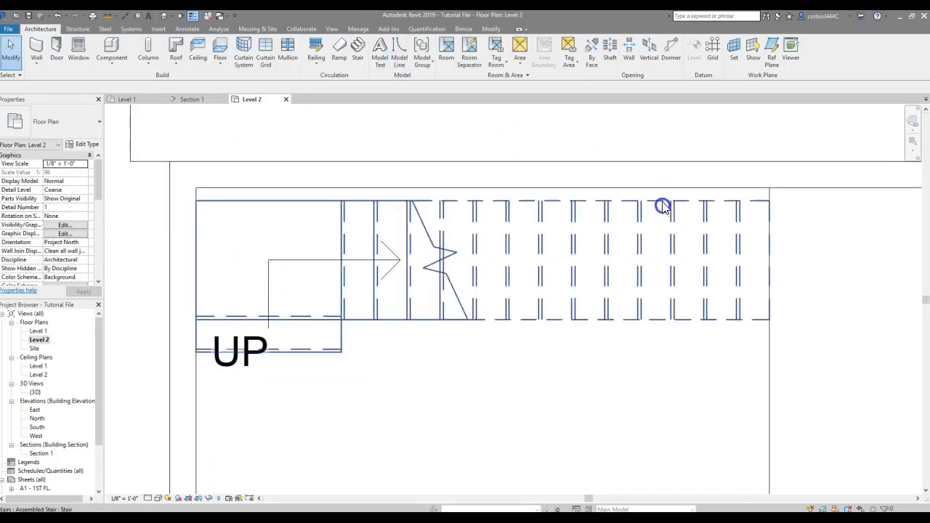
# Move the stair up 4" so its upper right corner meets the corner of the floor edge and upper wall.
pyautogui.click(663, 202)
pyautogui.click(172, 61)
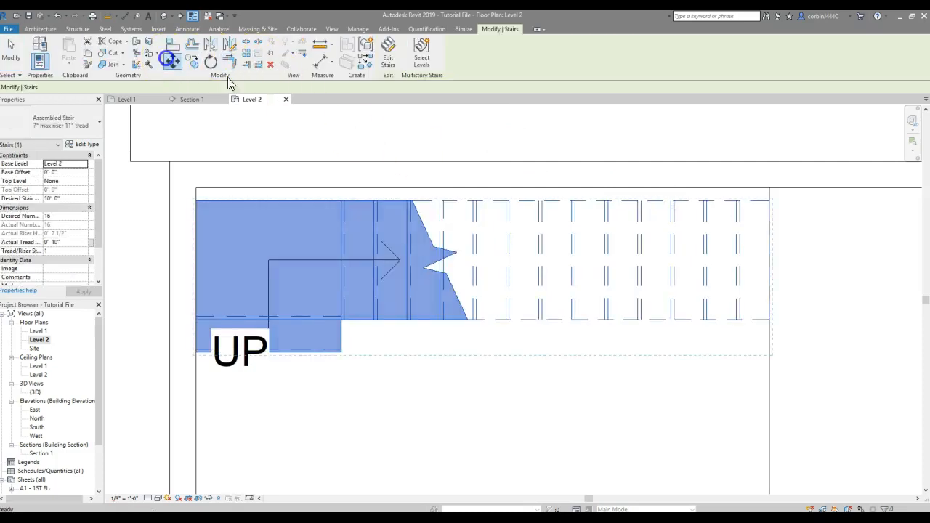
pyautogui.click(769, 200)
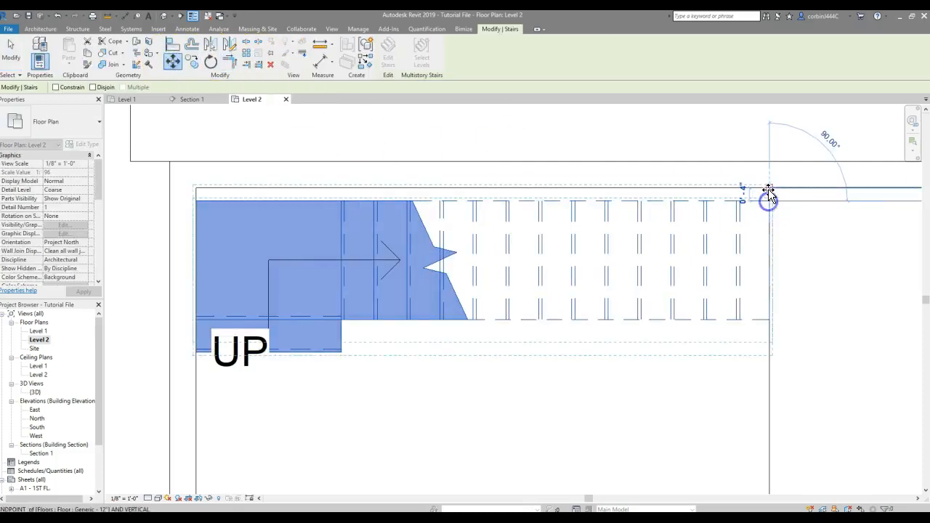
pyautogui.click(769, 189)
pyautogui.click(678, 328)
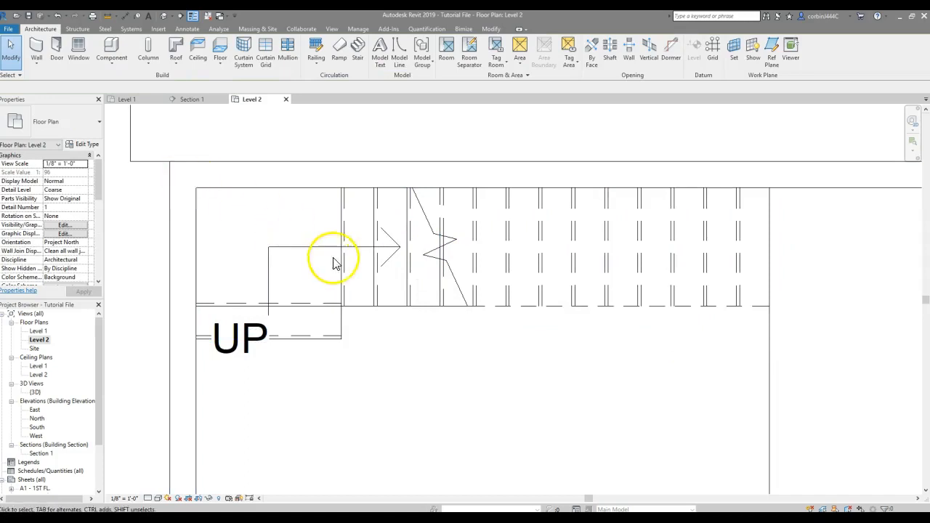
# Set up a new wall of type Generic - 5" with its location line on the exterior finish face.
pyautogui.scroll(-3, 235, 172)
pyautogui.scroll(2, 235, 177)
pyautogui.scroll(-2, 363, 303)
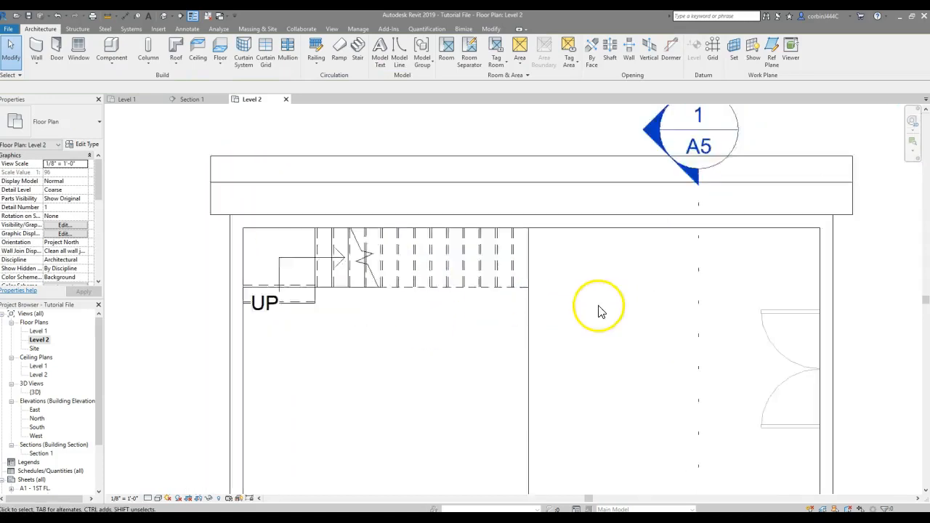
pyautogui.scroll(1, 598, 312)
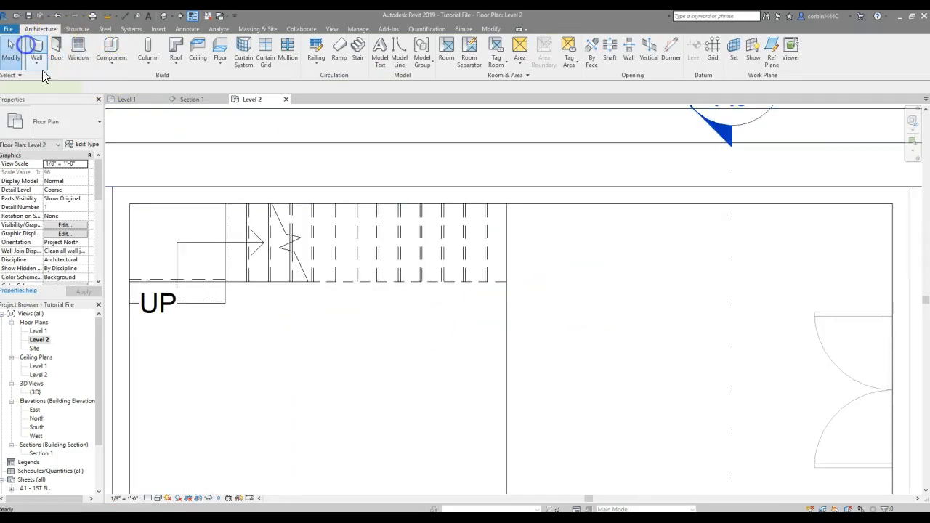
pyautogui.click(36, 51)
pyautogui.click(45, 121)
pyautogui.scroll(-3, 77, 268)
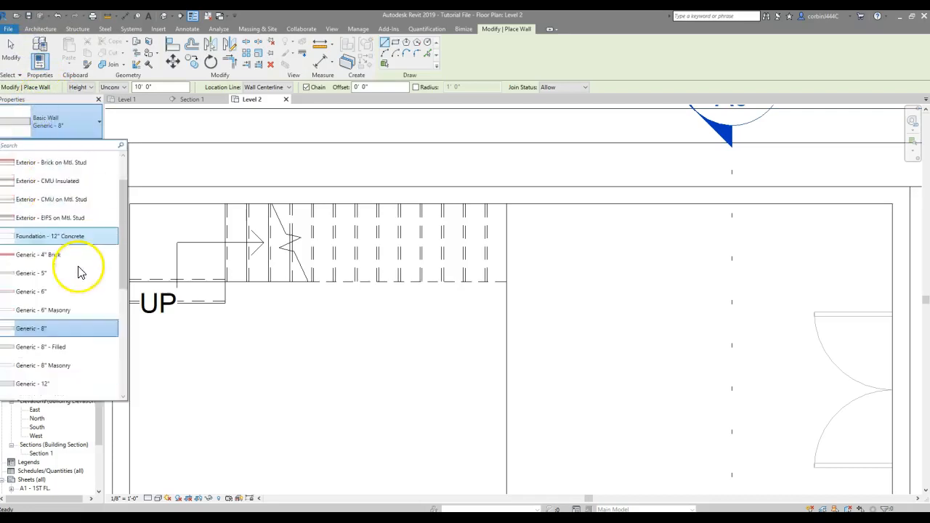
pyautogui.scroll(2, 64, 266)
pyautogui.click(42, 254)
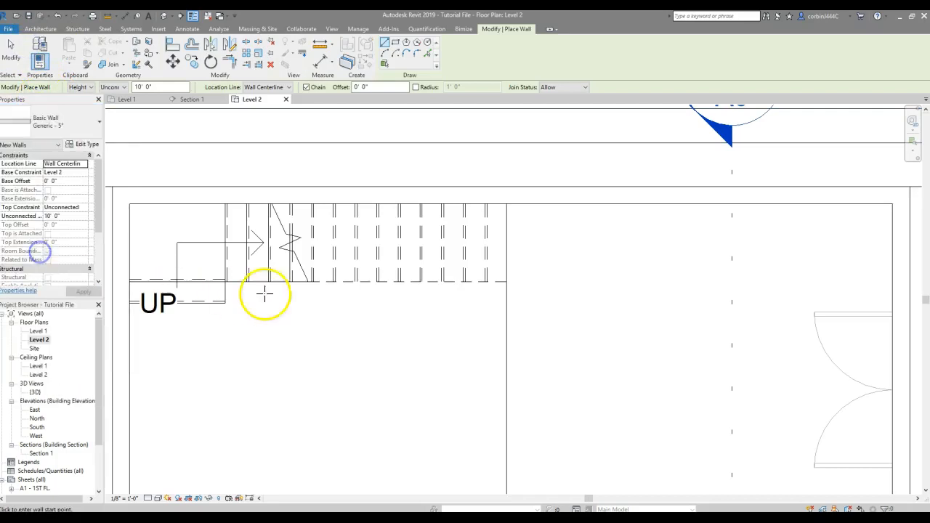
pyautogui.scroll(2, 266, 295)
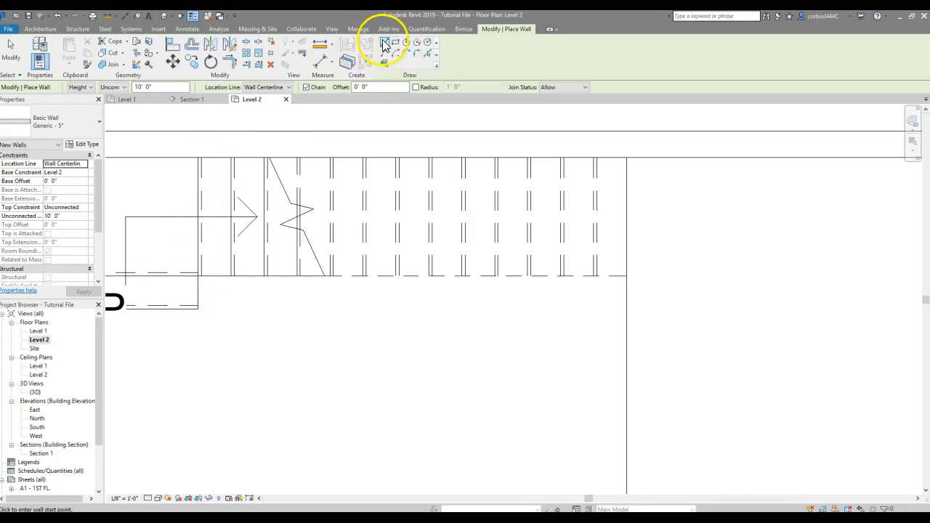
pyautogui.click(198, 276)
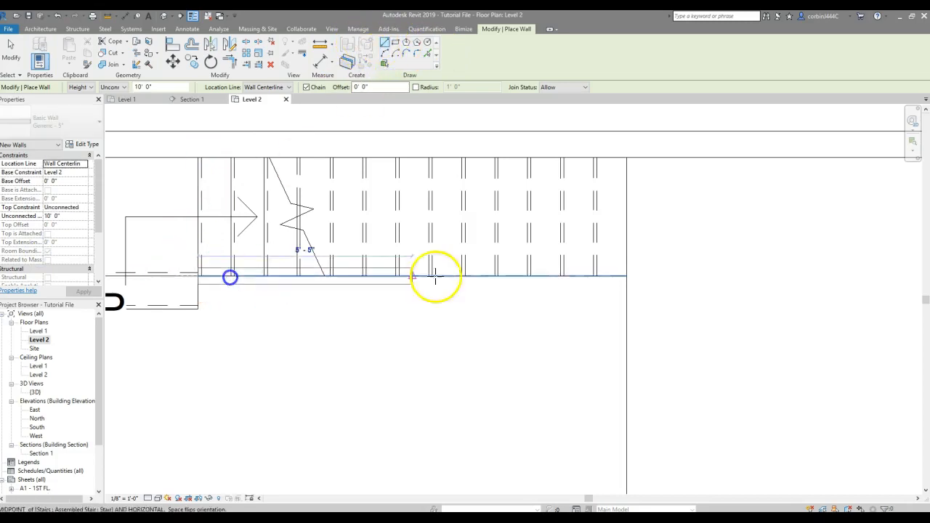
pyautogui.press('Escape')
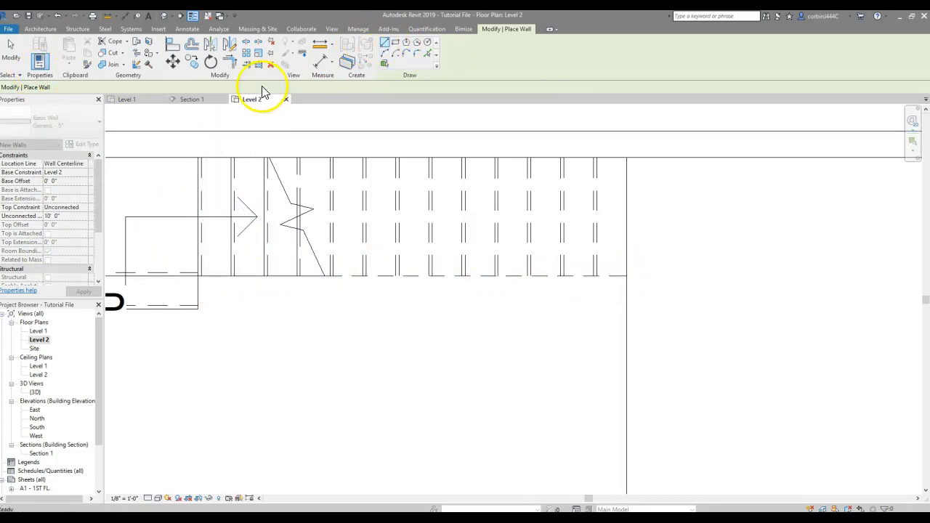
pyautogui.click(276, 87)
pyautogui.click(276, 111)
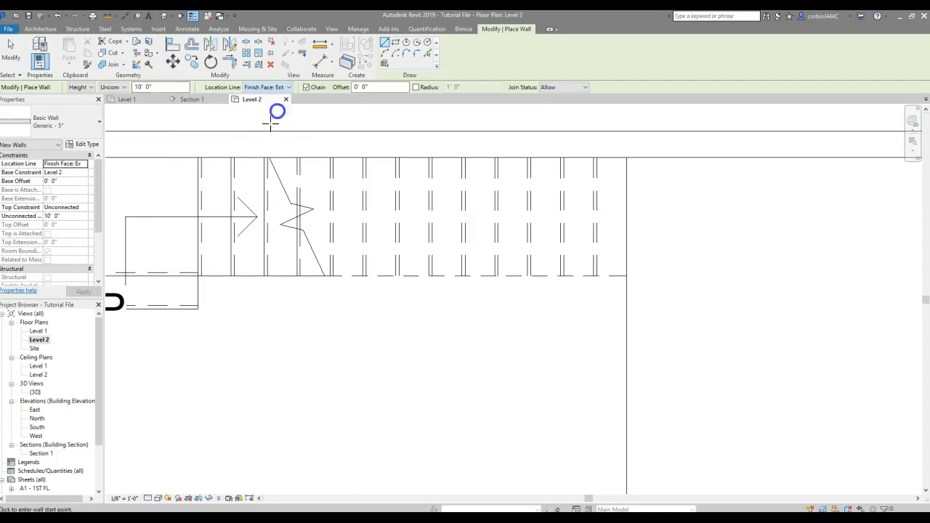
# Draw walls along the long run's lower edge and up the floor edge to the upper wall, flipping the vertical one off the stair.
pyautogui.click(199, 276)
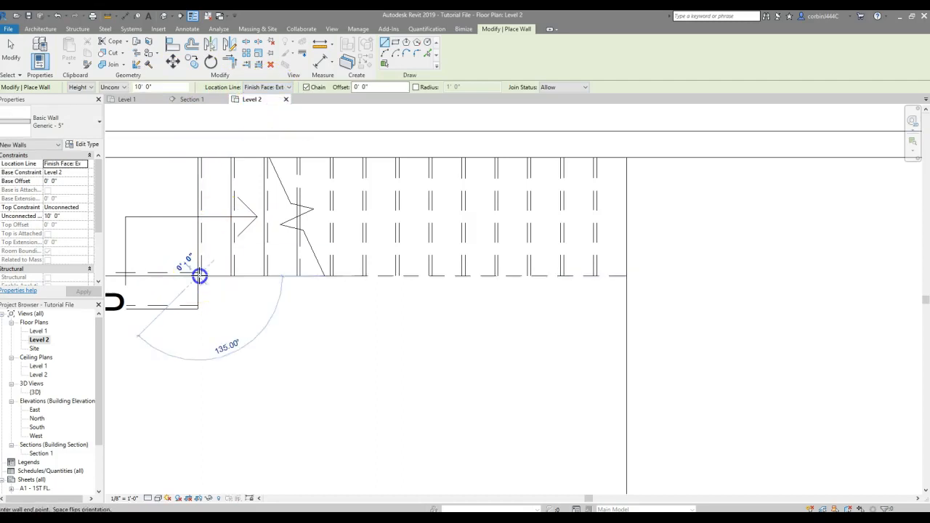
pyautogui.click(623, 276)
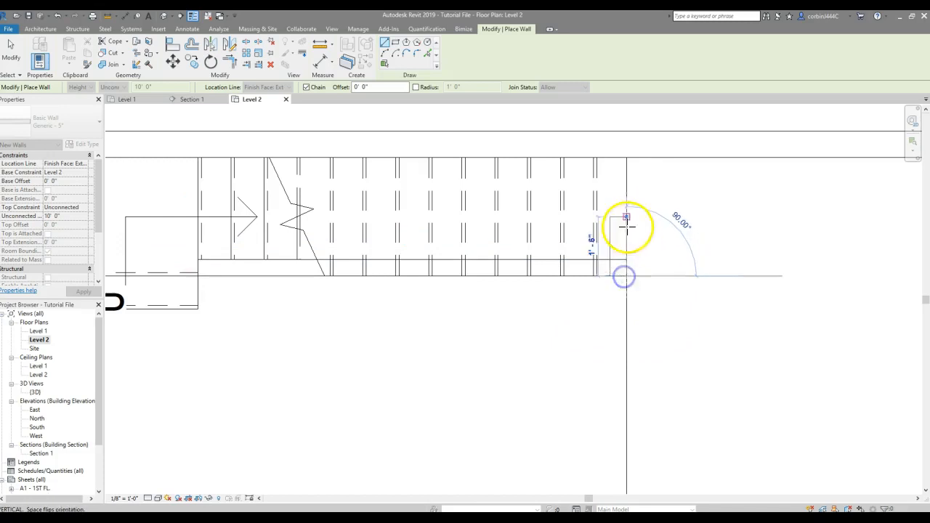
pyautogui.click(625, 157)
pyautogui.press('Escape')
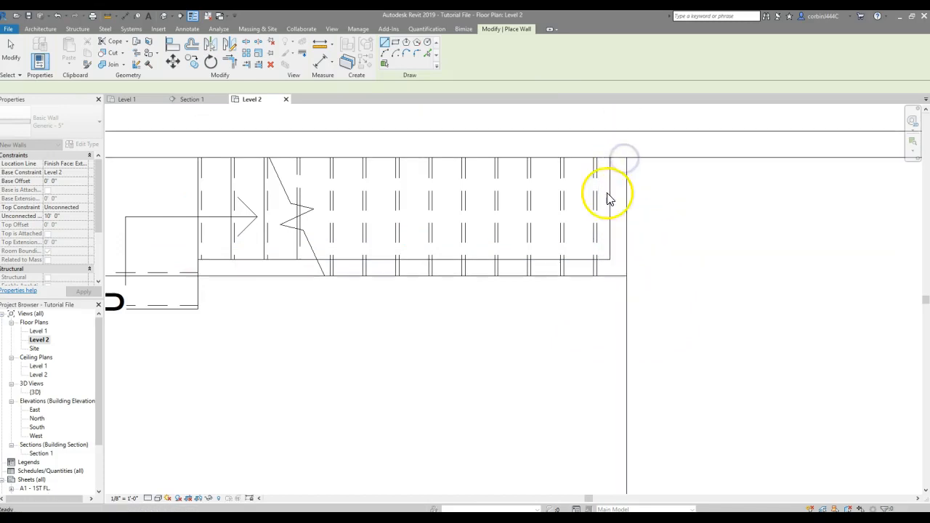
pyautogui.press('Escape')
pyautogui.click(611, 198)
pyautogui.click(697, 235)
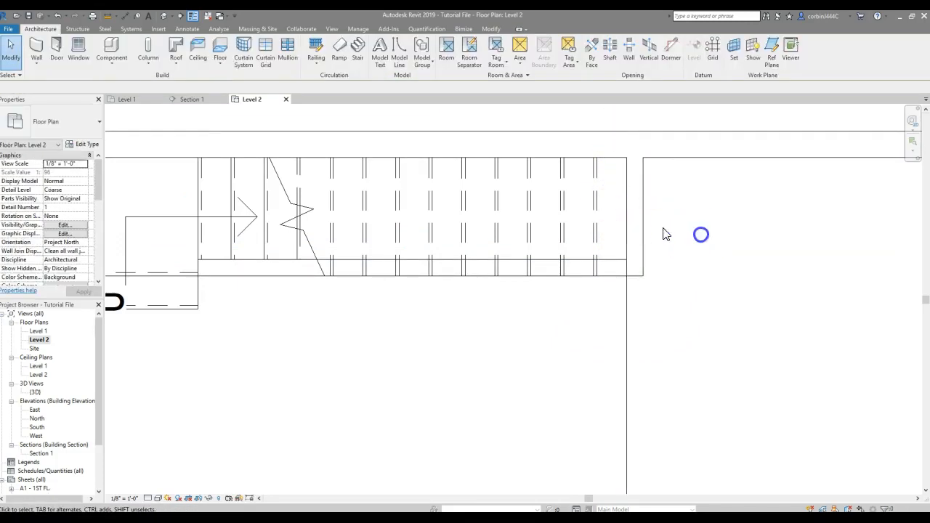
# Open the Section 1 view and draw a vertical section line through the roof ridge down below the ground floor.
pyautogui.scroll(-5, 432, 187)
pyautogui.scroll(-3, 436, 284)
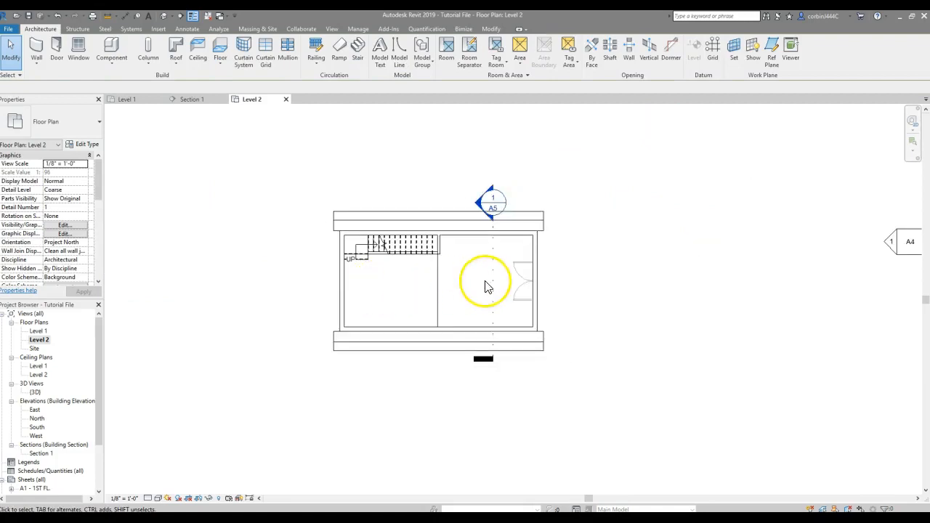
pyautogui.doubleClick(491, 199)
pyautogui.scroll(-5, 387, 212)
pyautogui.scroll(2, 376, 237)
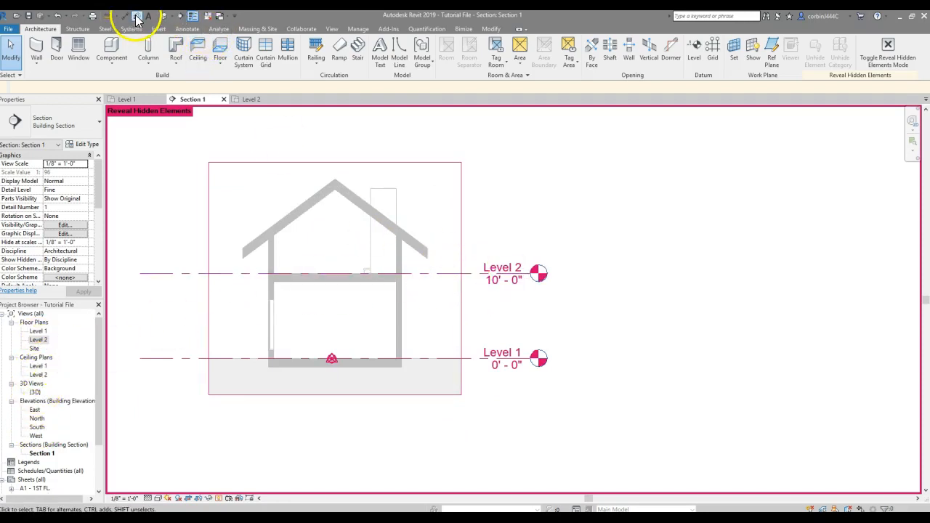
pyautogui.click(180, 15)
pyautogui.click(335, 161)
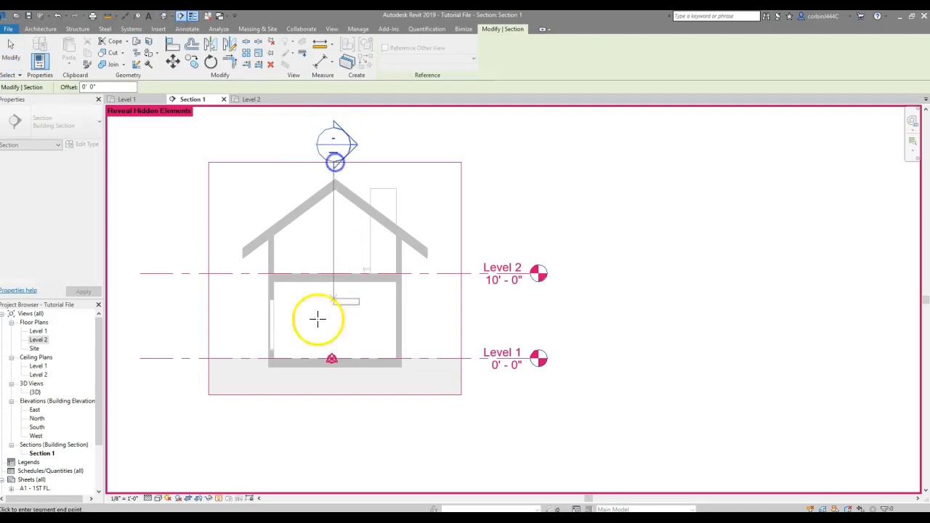
pyautogui.click(312, 395)
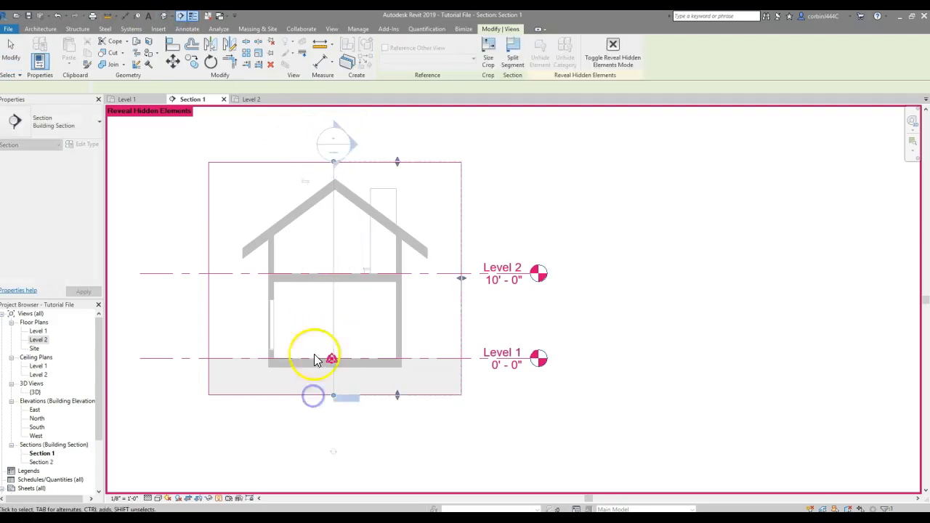
# Open the view of the newly drawn section, Section 2.
pyautogui.doubleClick(32, 384)
pyautogui.click(42, 444)
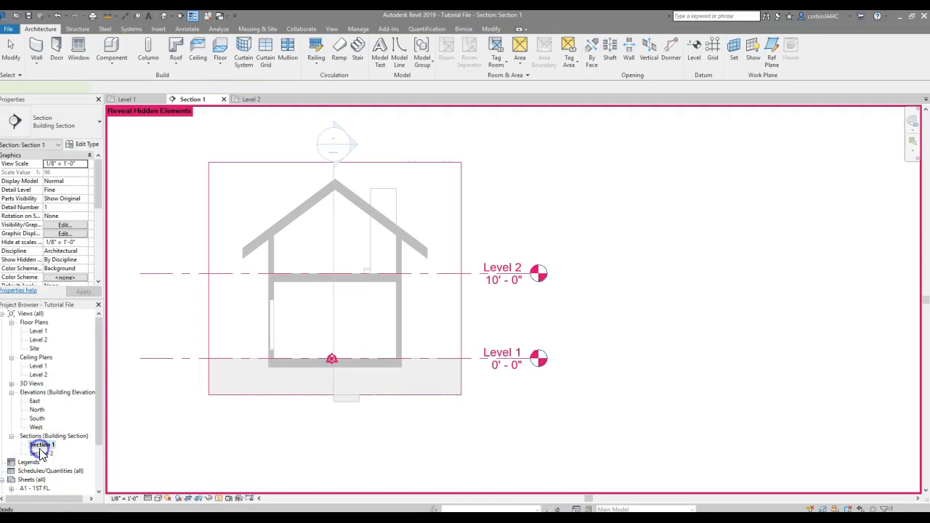
pyautogui.click(394, 135)
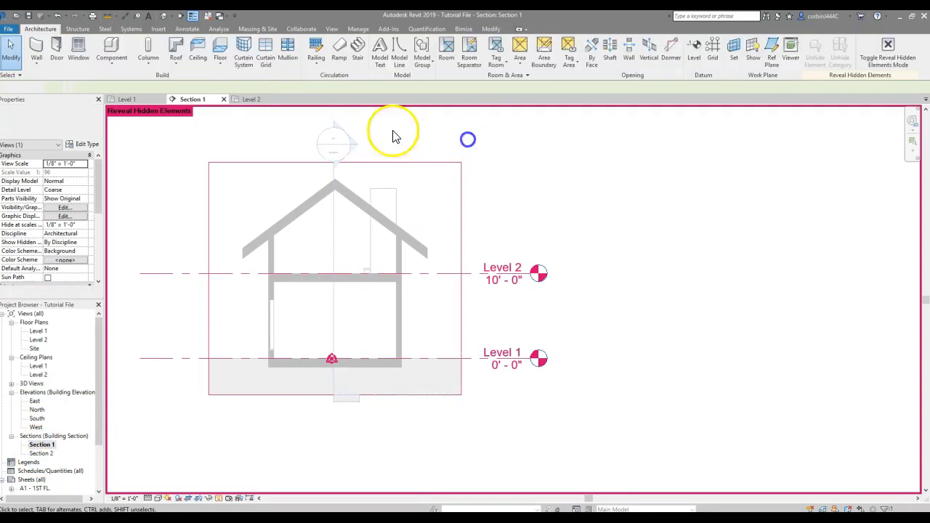
pyautogui.doubleClick(332, 143)
pyautogui.scroll(3, 392, 261)
pyautogui.scroll(-2, 374, 276)
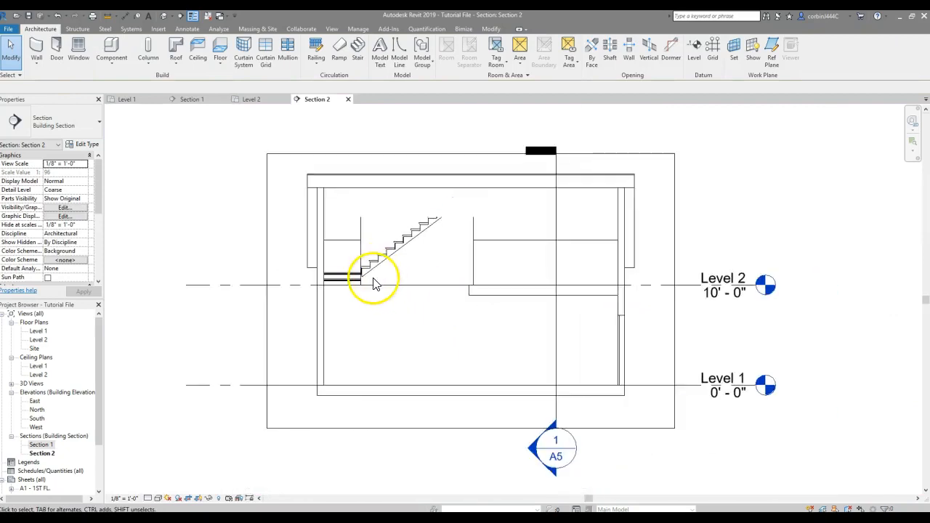
pyautogui.click(379, 263)
pyautogui.keyDown('ctrl'); pyautogui.click(358, 229); pyautogui.keyUp('ctrl')
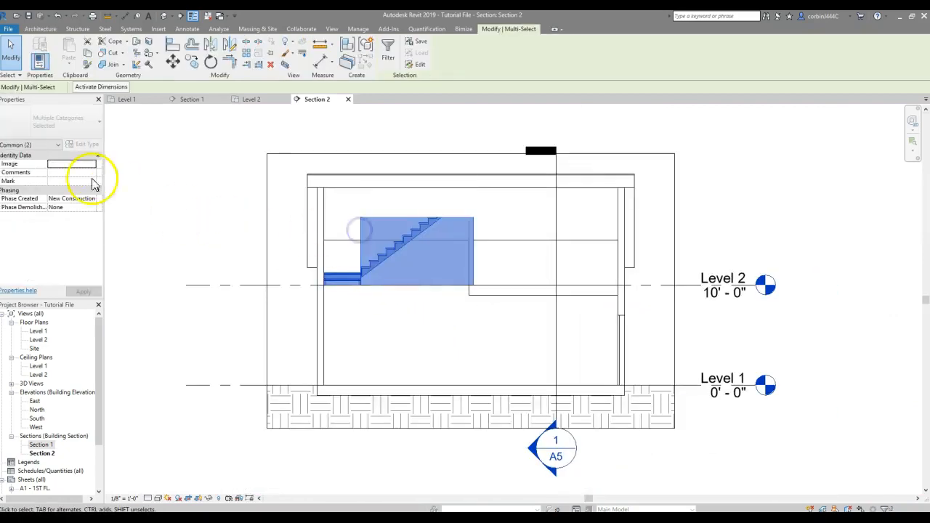
pyautogui.click(349, 309)
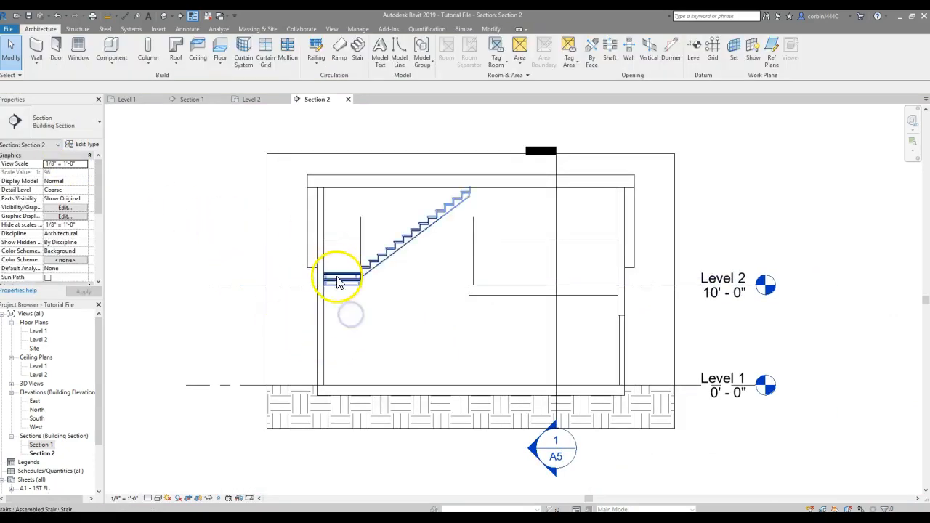
# Set the stair's base level to Level 1 and its top level to Level 2.
pyautogui.click(336, 278)
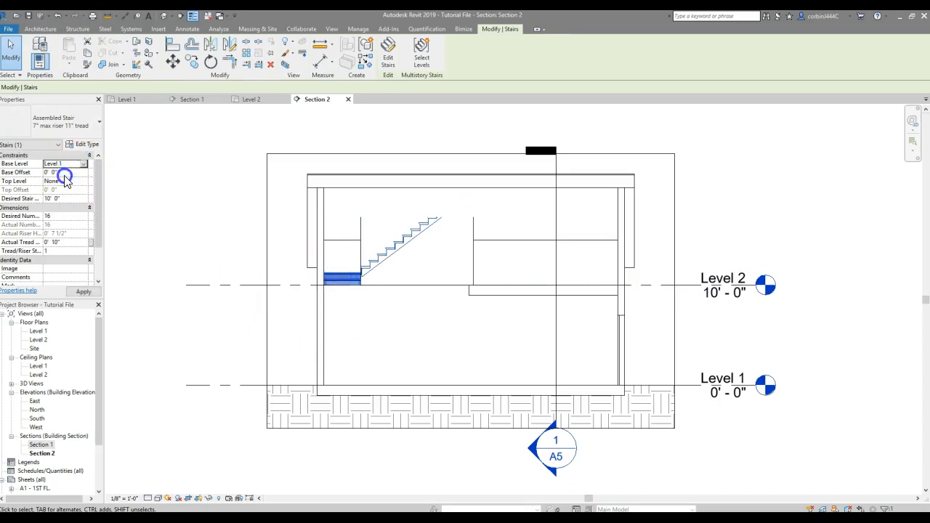
pyautogui.click(83, 181)
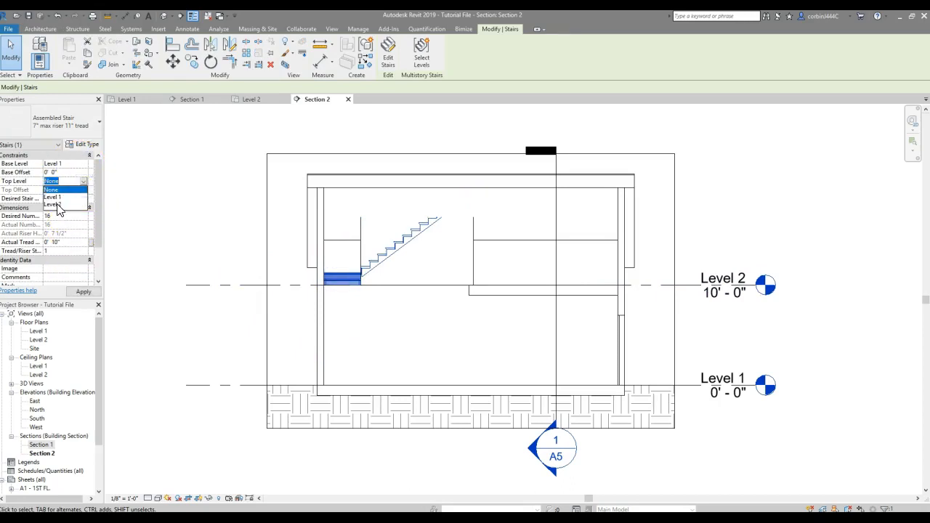
pyautogui.click(57, 206)
pyautogui.click(82, 292)
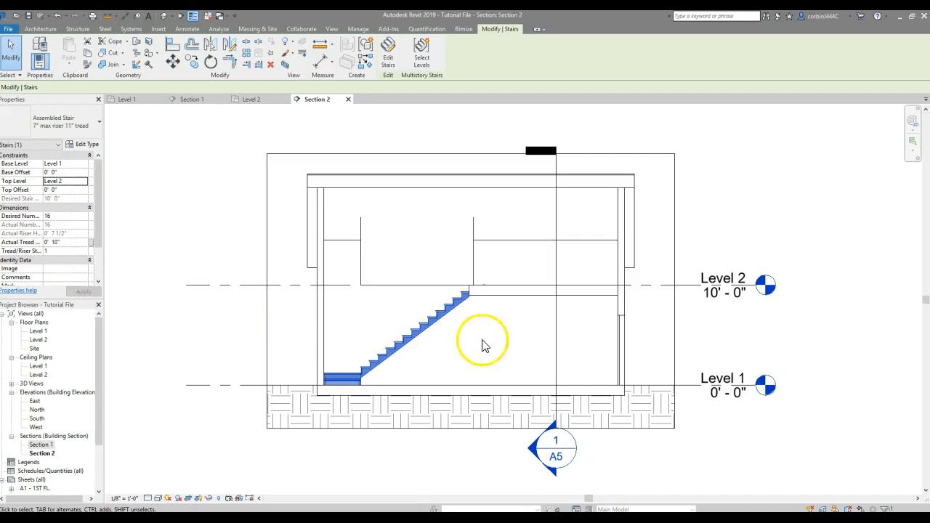
pyautogui.click(517, 341)
# Constrain the Generic - 5" wall along the stair's long run from Level 1 up to Level 2.
pyautogui.click(364, 277)
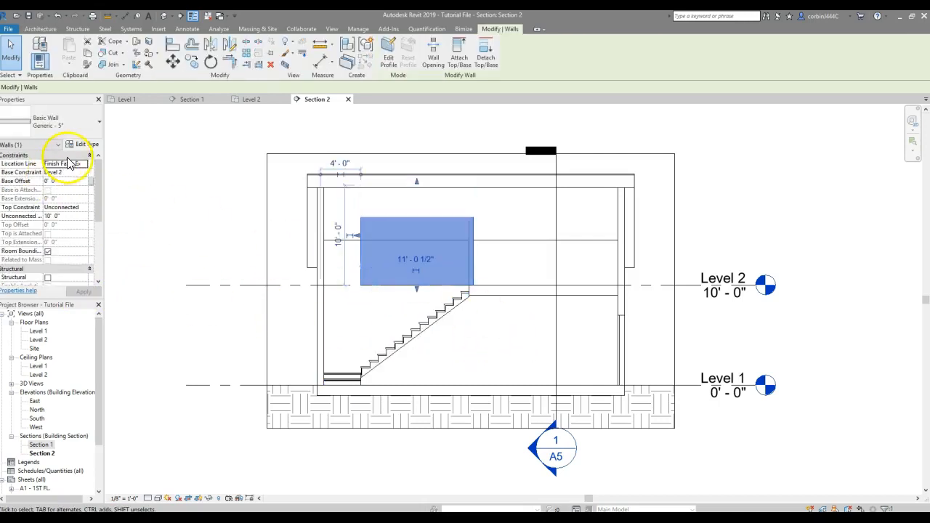
pyautogui.click(87, 173)
pyautogui.click(70, 182)
pyautogui.click(84, 208)
pyautogui.click(71, 231)
pyautogui.click(83, 291)
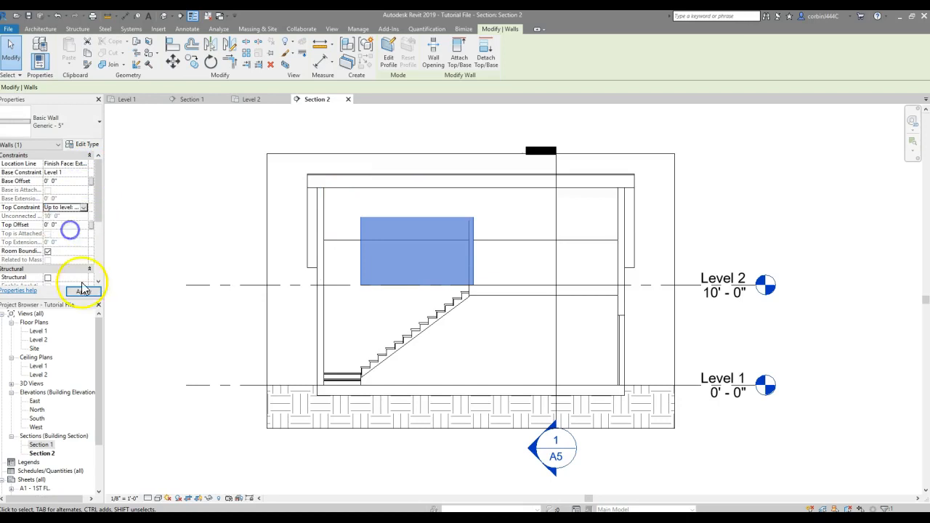
pyautogui.click(506, 336)
# Edit the profile of the wall along the stair and add a sloped line picked from the stair's underside.
pyautogui.scroll(3, 436, 323)
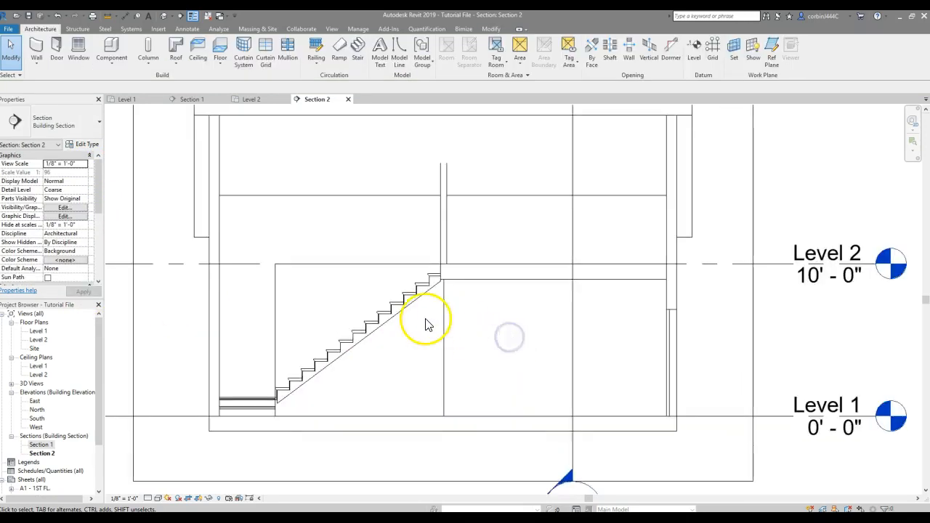
pyautogui.click(445, 312)
pyautogui.scroll(-1, 223, 211)
pyautogui.scroll(2, 284, 255)
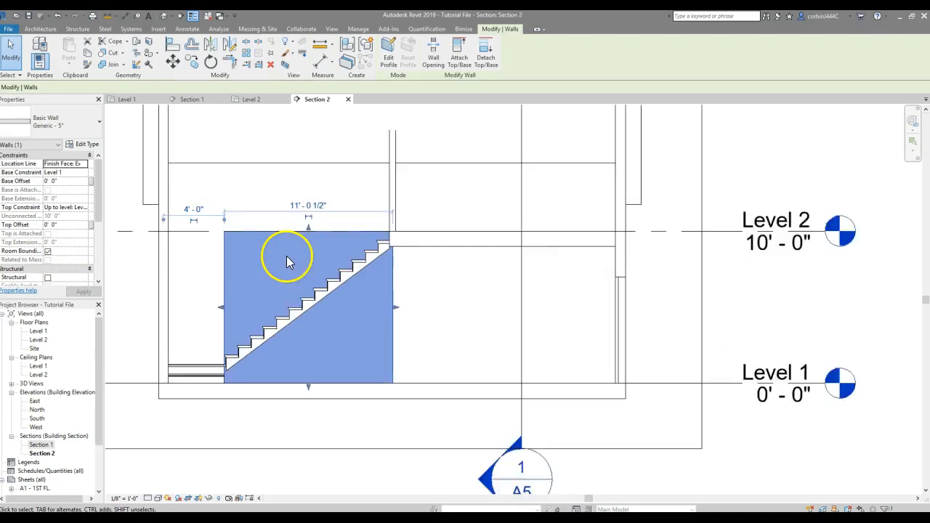
pyautogui.click(388, 60)
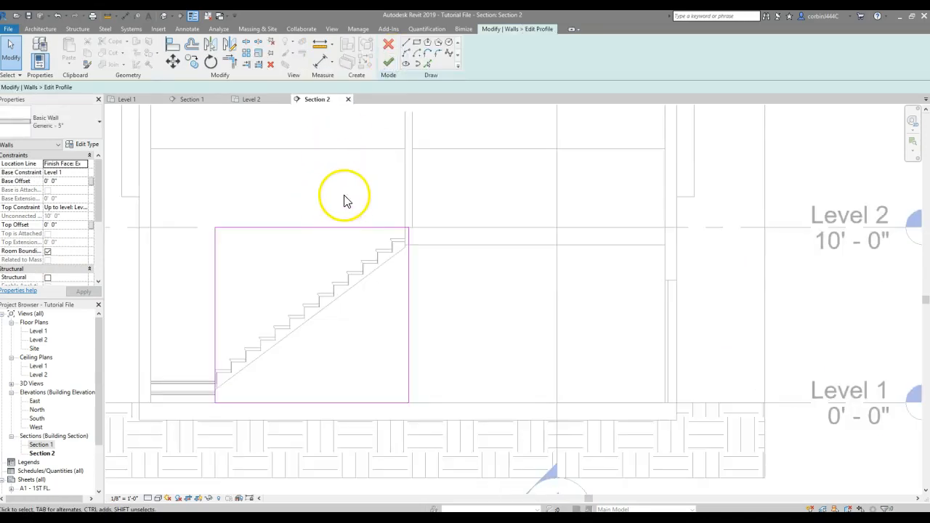
pyautogui.click(427, 63)
pyautogui.scroll(3, 312, 331)
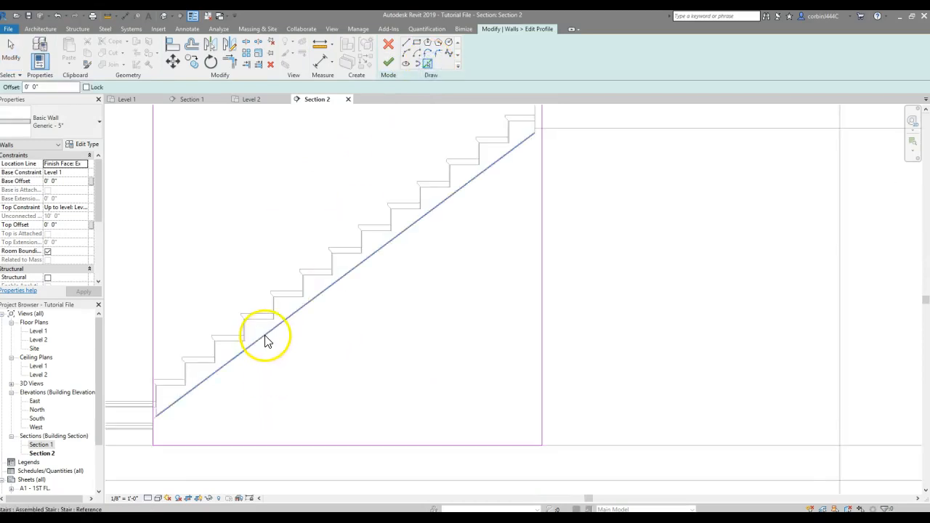
pyautogui.click(270, 330)
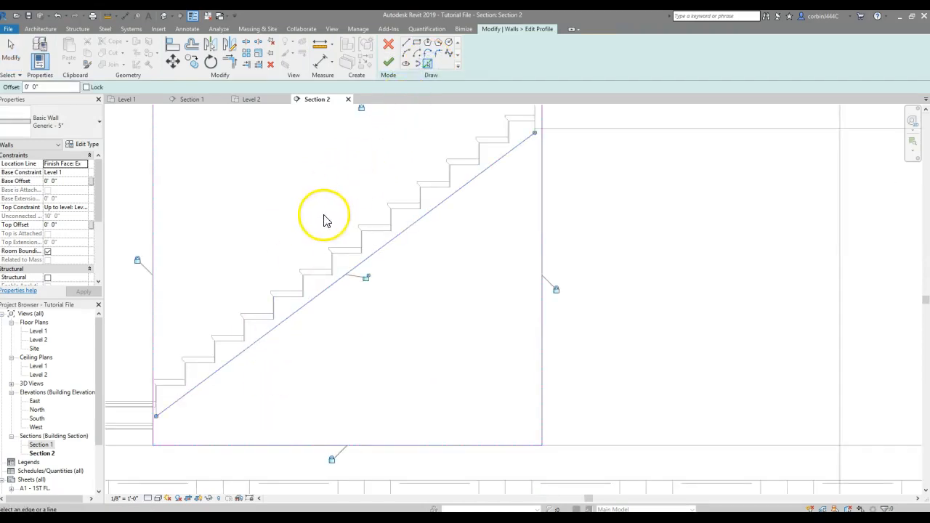
# Trim the sloped profile line to the wall's vertical edge at the foot of the long run.
pyautogui.scroll(-3, 325, 221)
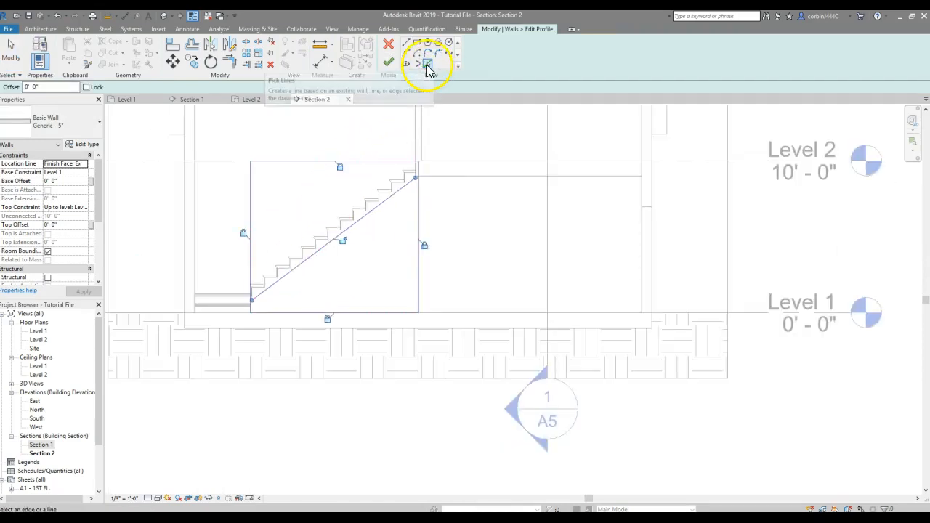
pyautogui.click(231, 65)
pyautogui.scroll(4, 229, 290)
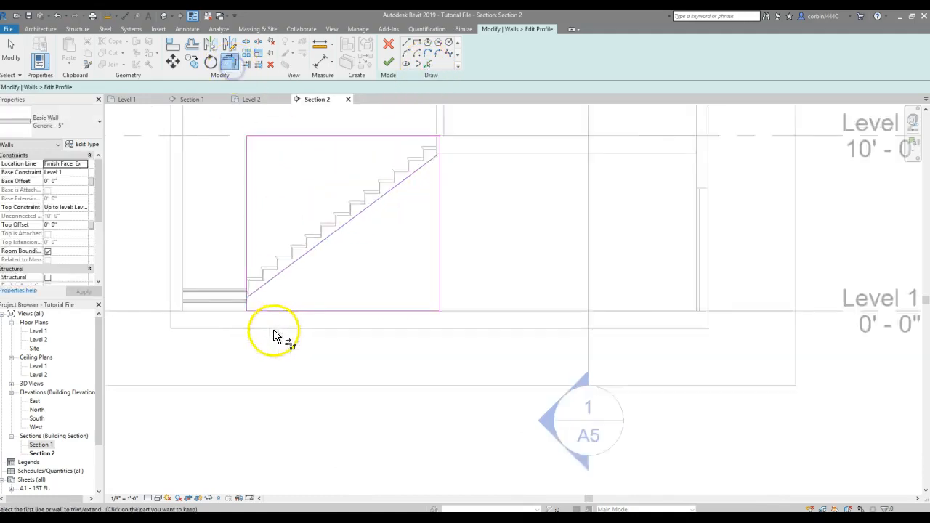
pyautogui.scroll(-3, 240, 286)
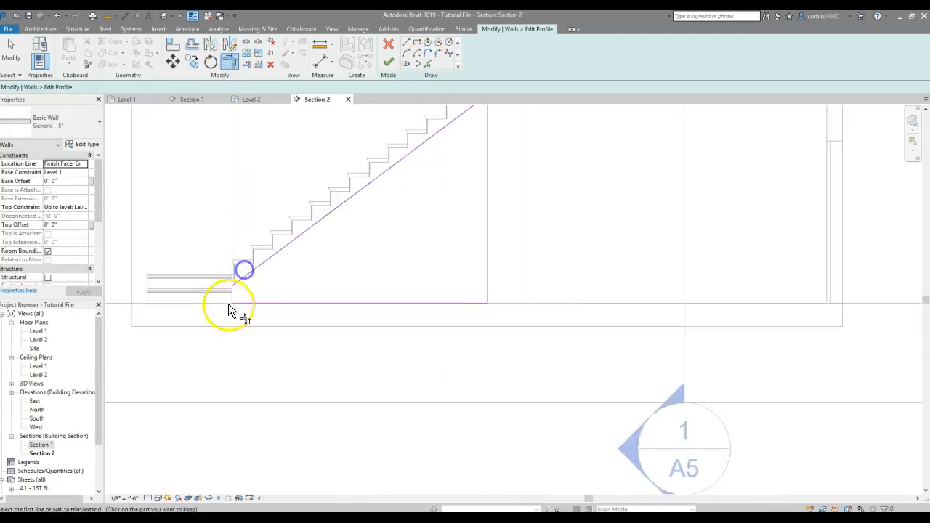
pyautogui.scroll(3, 387, 176)
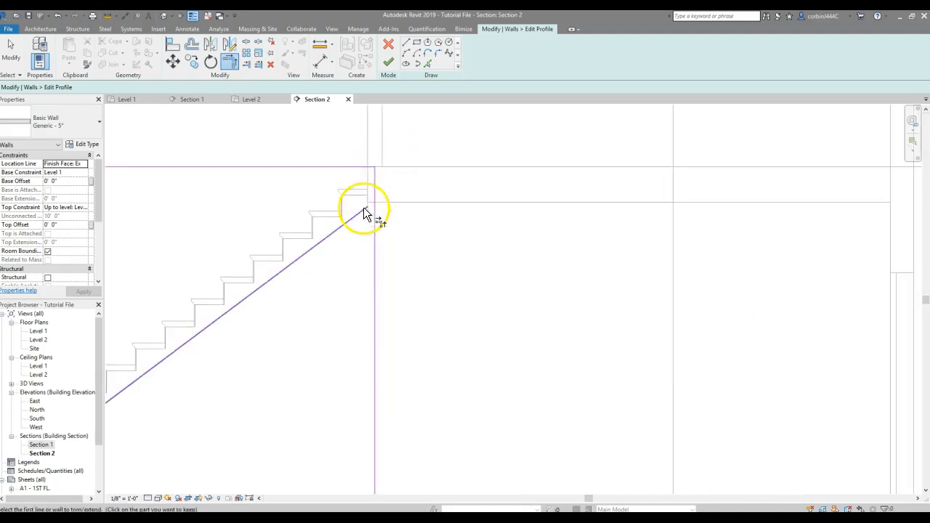
# Add a profile line from the second floor's edge, trim it to the slope at the stair's top, and finish the wall profile.
pyautogui.click(427, 64)
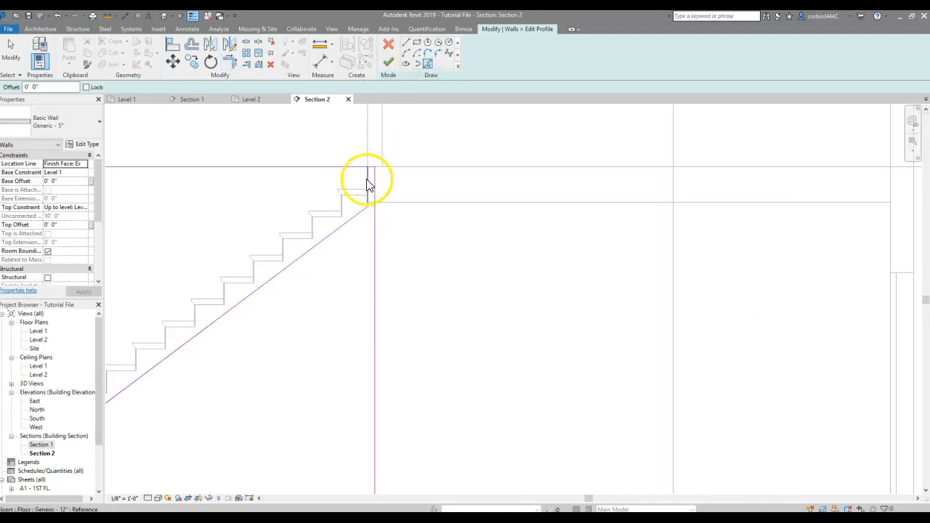
pyautogui.click(231, 64)
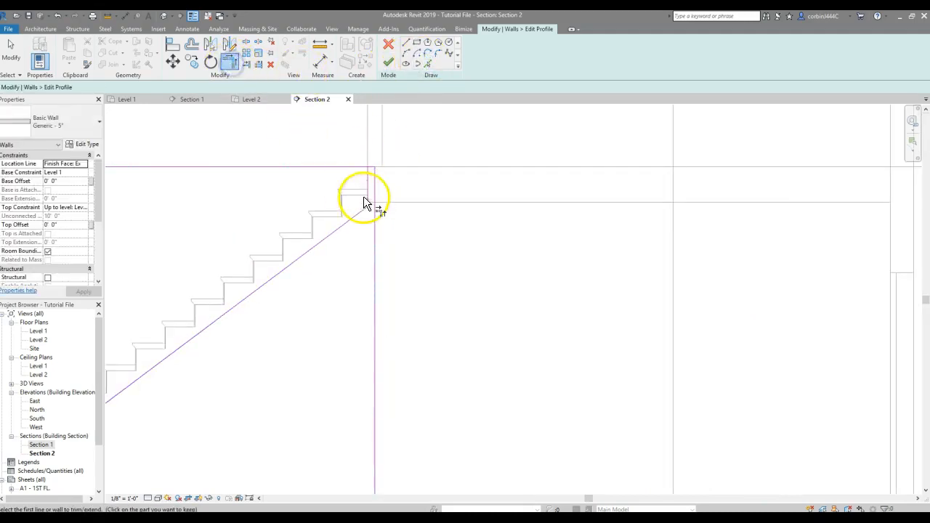
pyautogui.click(366, 183)
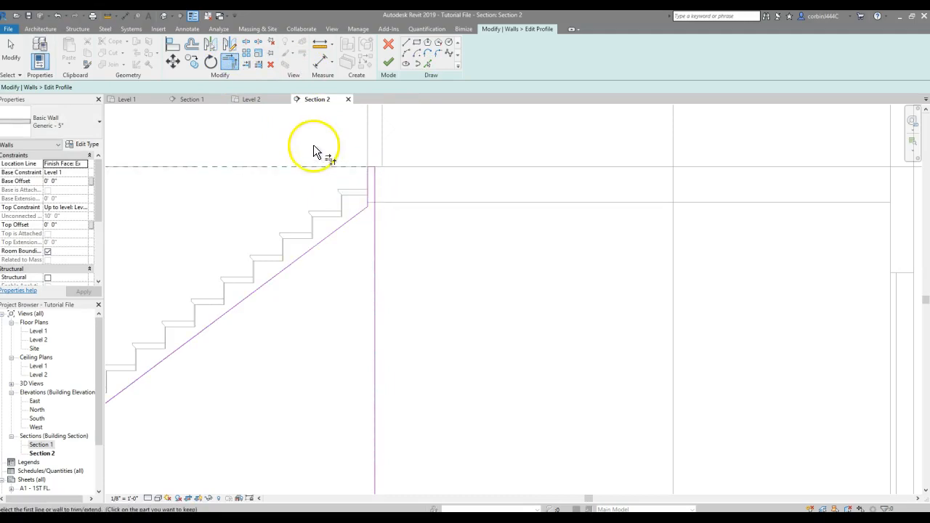
pyautogui.click(390, 64)
pyautogui.scroll(-3, 394, 276)
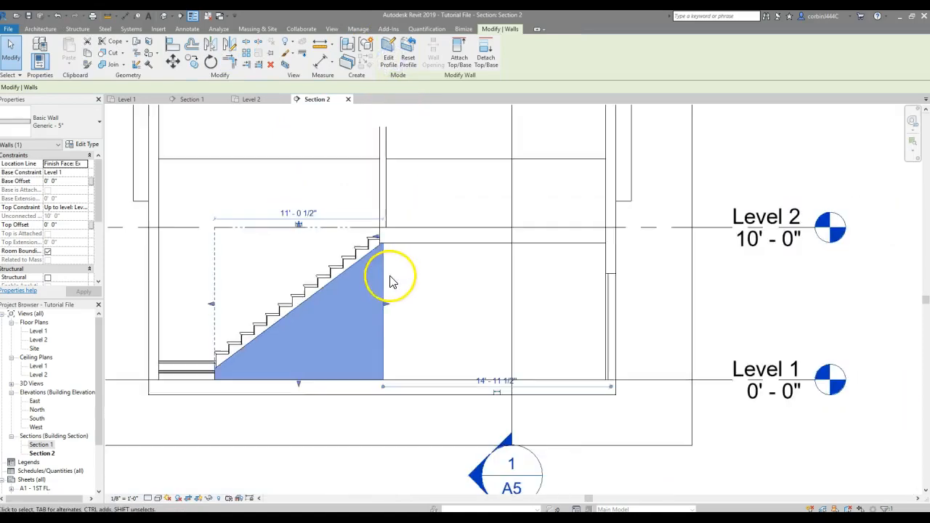
# Constrain the wall along the second floor's edge from Level 1 up to Level 2.
pyautogui.click(394, 208)
pyautogui.click(384, 190)
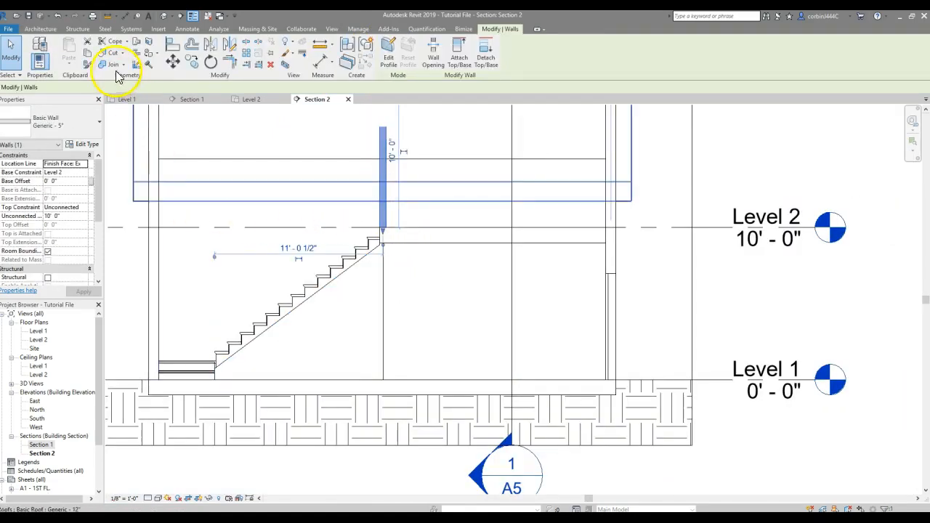
pyautogui.click(73, 173)
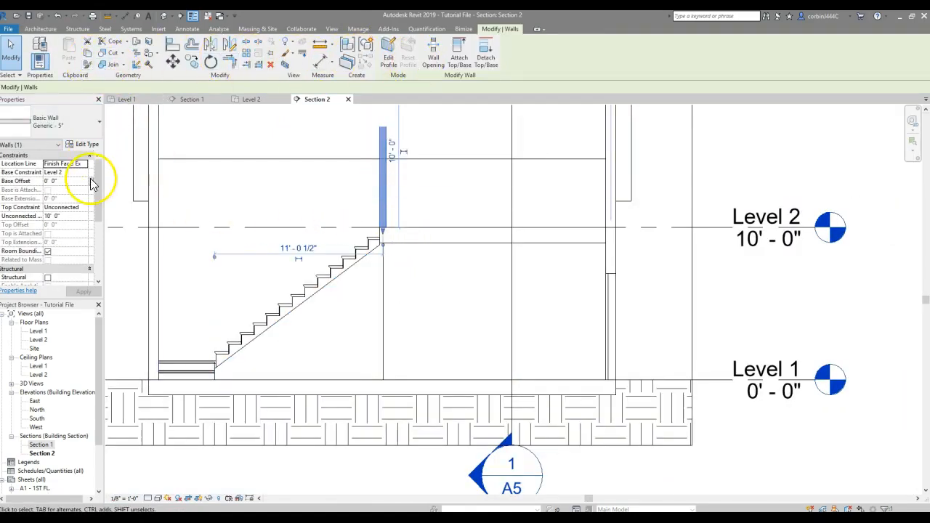
pyautogui.click(85, 175)
pyautogui.click(82, 208)
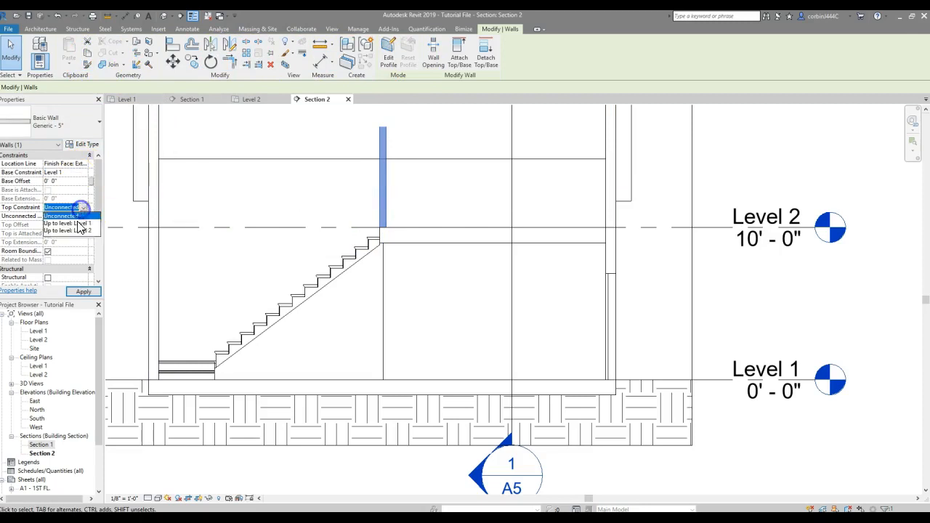
pyautogui.click(81, 231)
pyautogui.click(84, 291)
pyautogui.click(436, 307)
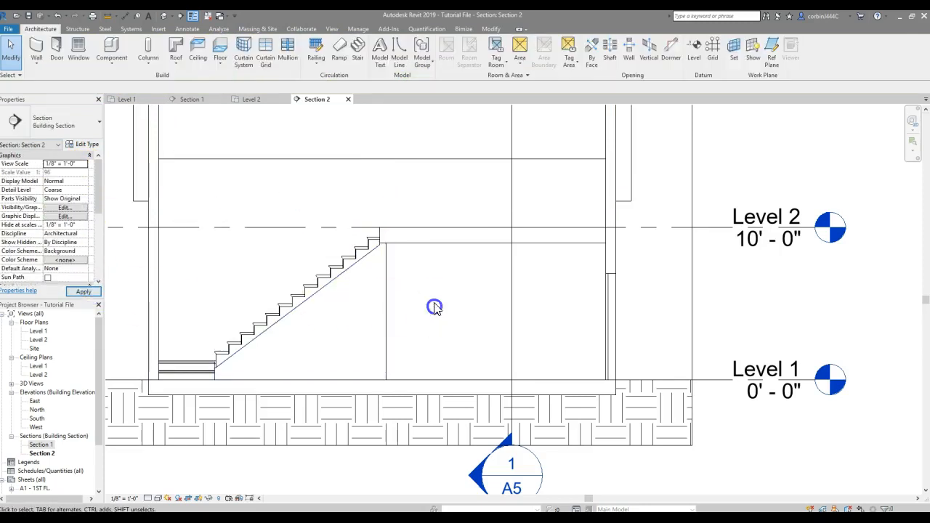
# Open the 3D view and cut the building open lengthwise with a section box pulled in from its front face.
pyautogui.scroll(-2, 211, 276)
pyautogui.doubleClick(31, 383)
pyautogui.doubleClick(35, 391)
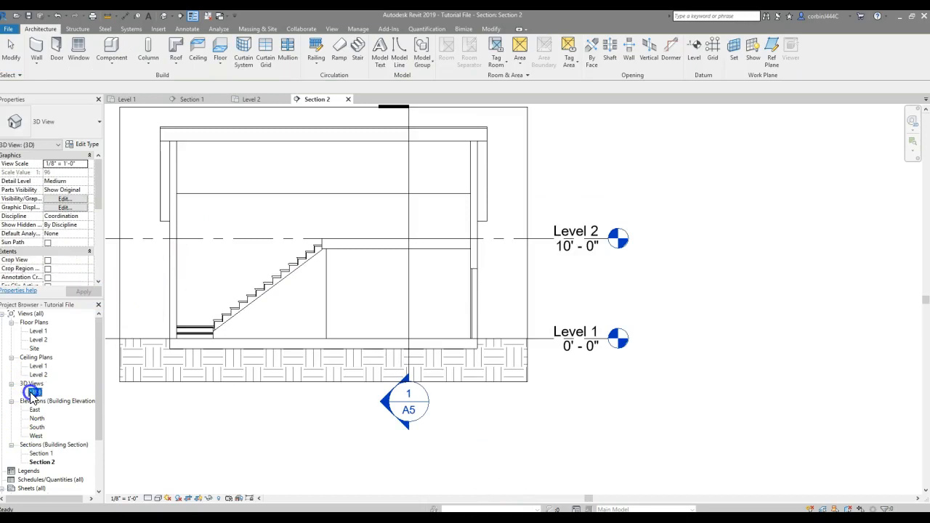
pyautogui.scroll(-3, 73, 227)
pyautogui.click(48, 217)
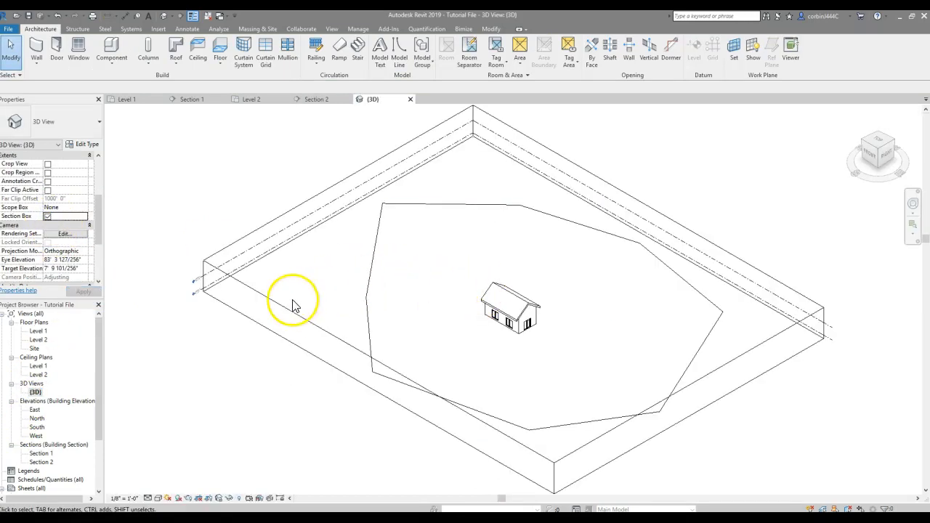
pyautogui.click(284, 306)
pyautogui.moveTo(375, 376); pyautogui.dragTo(516, 343)
# Examine the stair, the walls beneath it and the second floor edge from several angles in the cutaway.
pyautogui.scroll(6, 512, 320)
pyautogui.keyDown('shift'); pyautogui.moveTo(547, 266); pyautogui.dragTo(526, 375, button='middle'); pyautogui.keyUp('shift')
pyautogui.scroll(-1, 550, 280)
pyautogui.keyDown('shift'); pyautogui.moveTo(554, 163); pyautogui.dragTo(568, 234, button='middle'); pyautogui.keyUp('shift')
pyautogui.scroll(5, 642, 305)
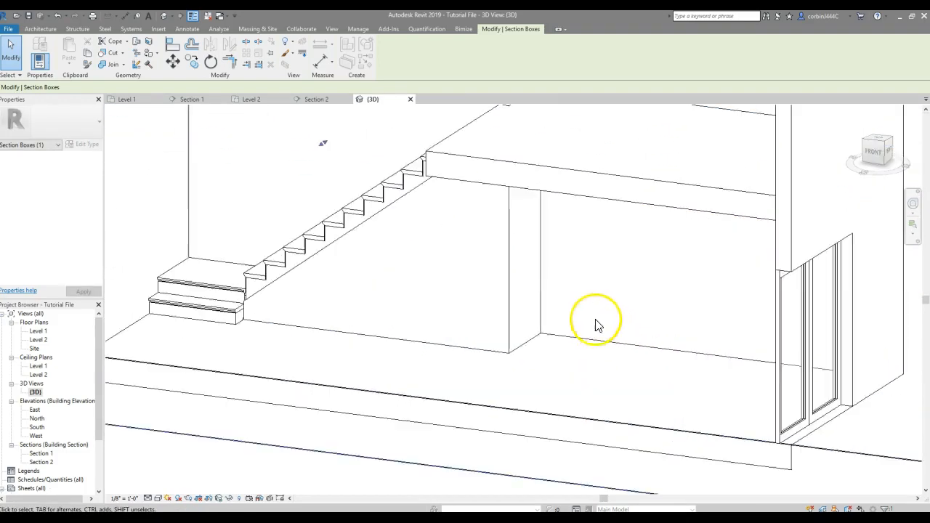
pyautogui.keyDown('shift'); pyautogui.moveTo(384, 332); pyautogui.dragTo(444, 317, button='middle'); pyautogui.keyUp('shift')
pyautogui.scroll(-3, 314, 276)
pyautogui.scroll(3, 695, 269)
pyautogui.scroll(2, 679, 238)
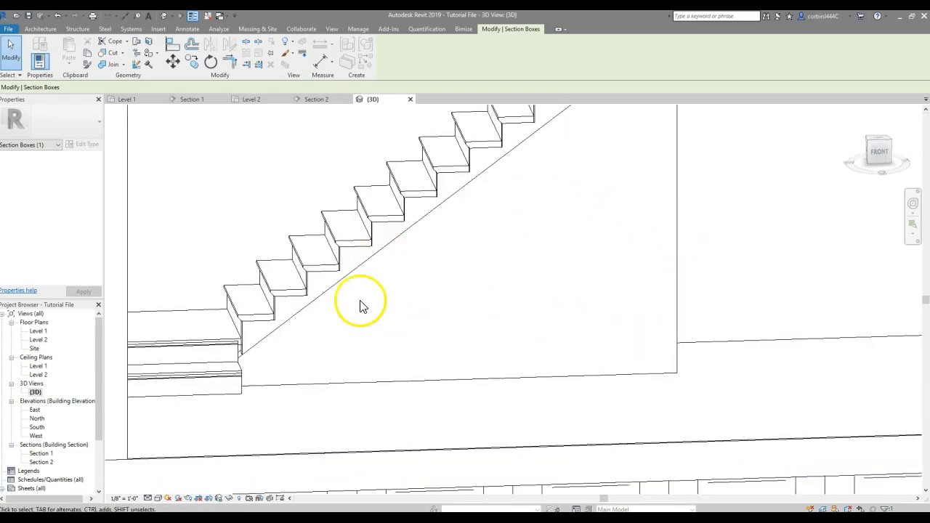
pyautogui.scroll(-3, 328, 326)
pyautogui.scroll(-1, 542, 279)
pyautogui.keyDown('shift'); pyautogui.moveTo(543, 307); pyautogui.dragTo(496, 305, button='middle'); pyautogui.keyUp('shift')
pyautogui.scroll(-3, 497, 304)
pyautogui.scroll(4, 327, 289)
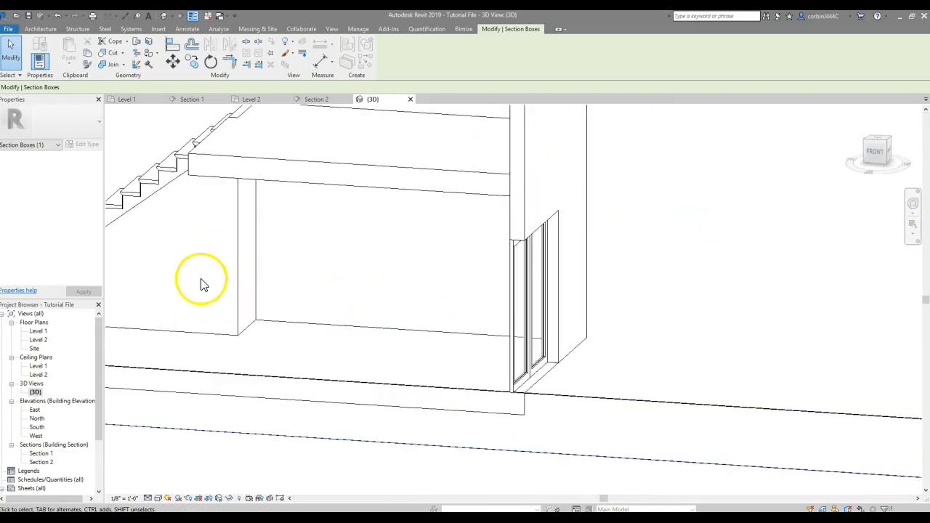
# Place a Single-Flush 30" x 80" door in the wall beneath the second floor's edge, beside the stair wall's end.
pyautogui.click(45, 29)
pyautogui.click(60, 45)
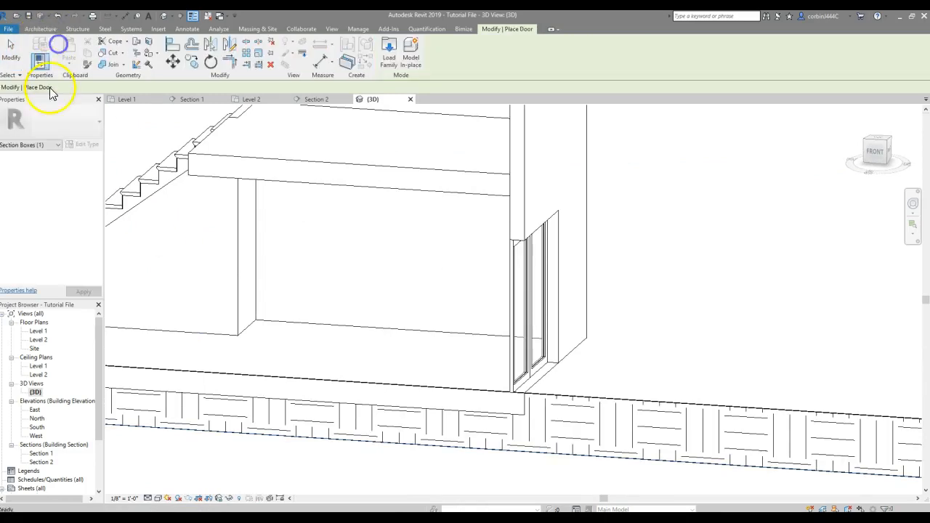
pyautogui.click(50, 122)
pyautogui.click(34, 206)
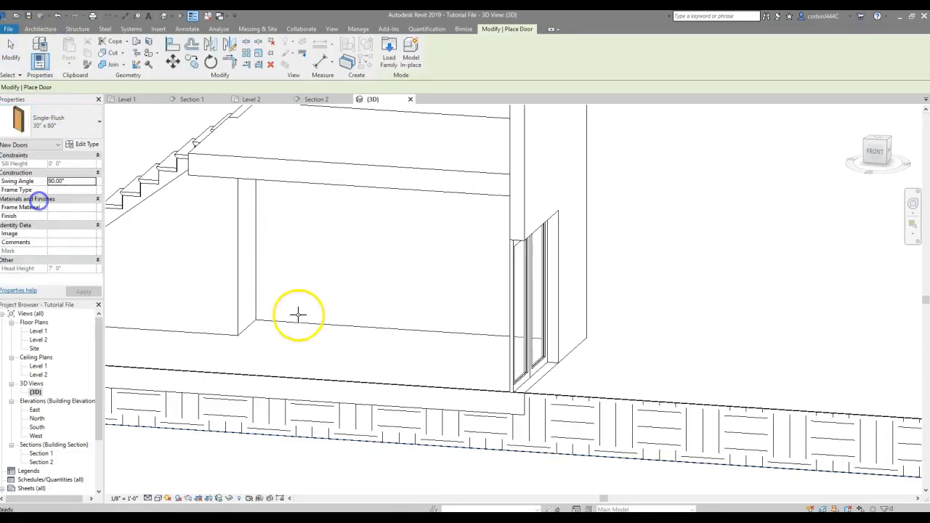
pyautogui.click(243, 319)
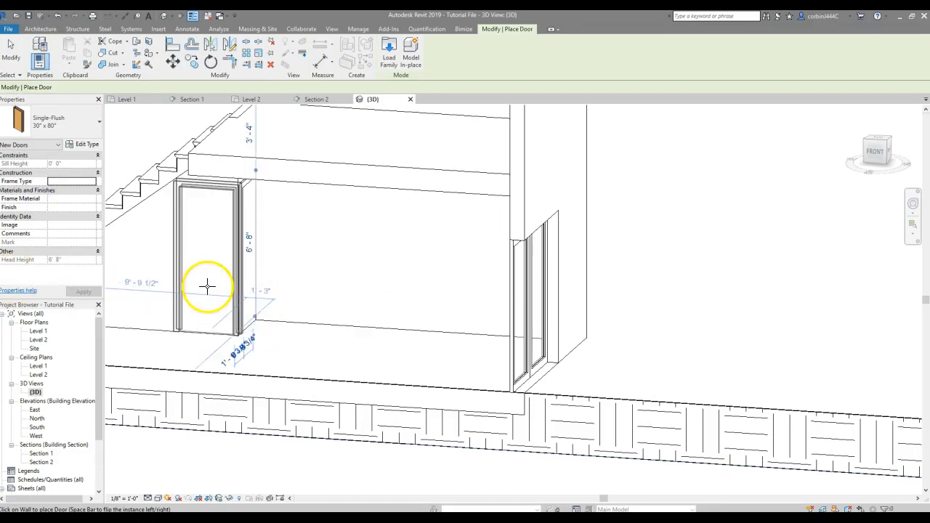
pyautogui.press('Escape')
pyautogui.click(244, 239)
pyautogui.press('Escape')
pyautogui.click(241, 229)
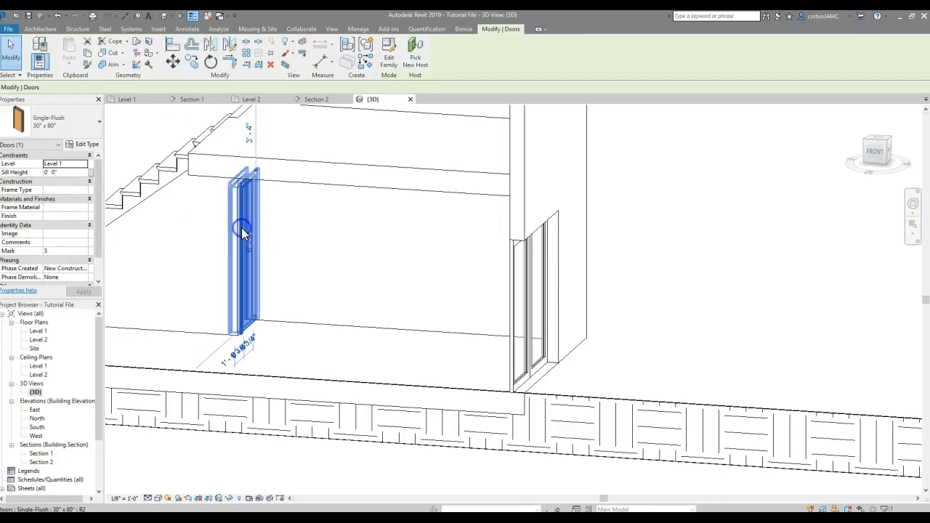
pyautogui.scroll(-5, 380, 263)
pyautogui.moveTo(249, 327)
pyautogui.keyDown('shift'); pyautogui.mouseDown(button='middle')
pyautogui.moveTo(315, 347)
pyautogui.moveTo(388, 297)
pyautogui.moveTo(297, 351)
pyautogui.moveTo(249, 353)
pyautogui.moveTo(294, 355)
pyautogui.moveTo(247, 334)
pyautogui.mouseUp(button='middle'); pyautogui.keyUp('shift')
pyautogui.click(419, 353)
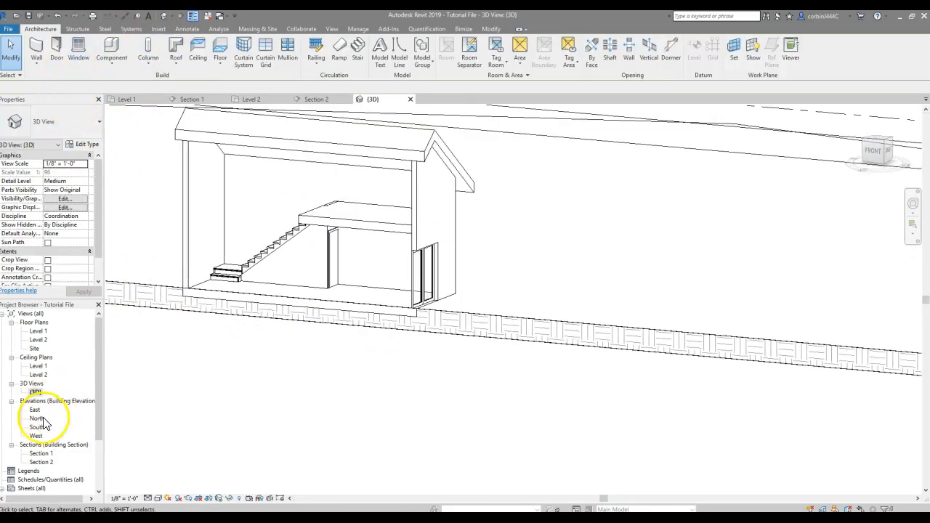